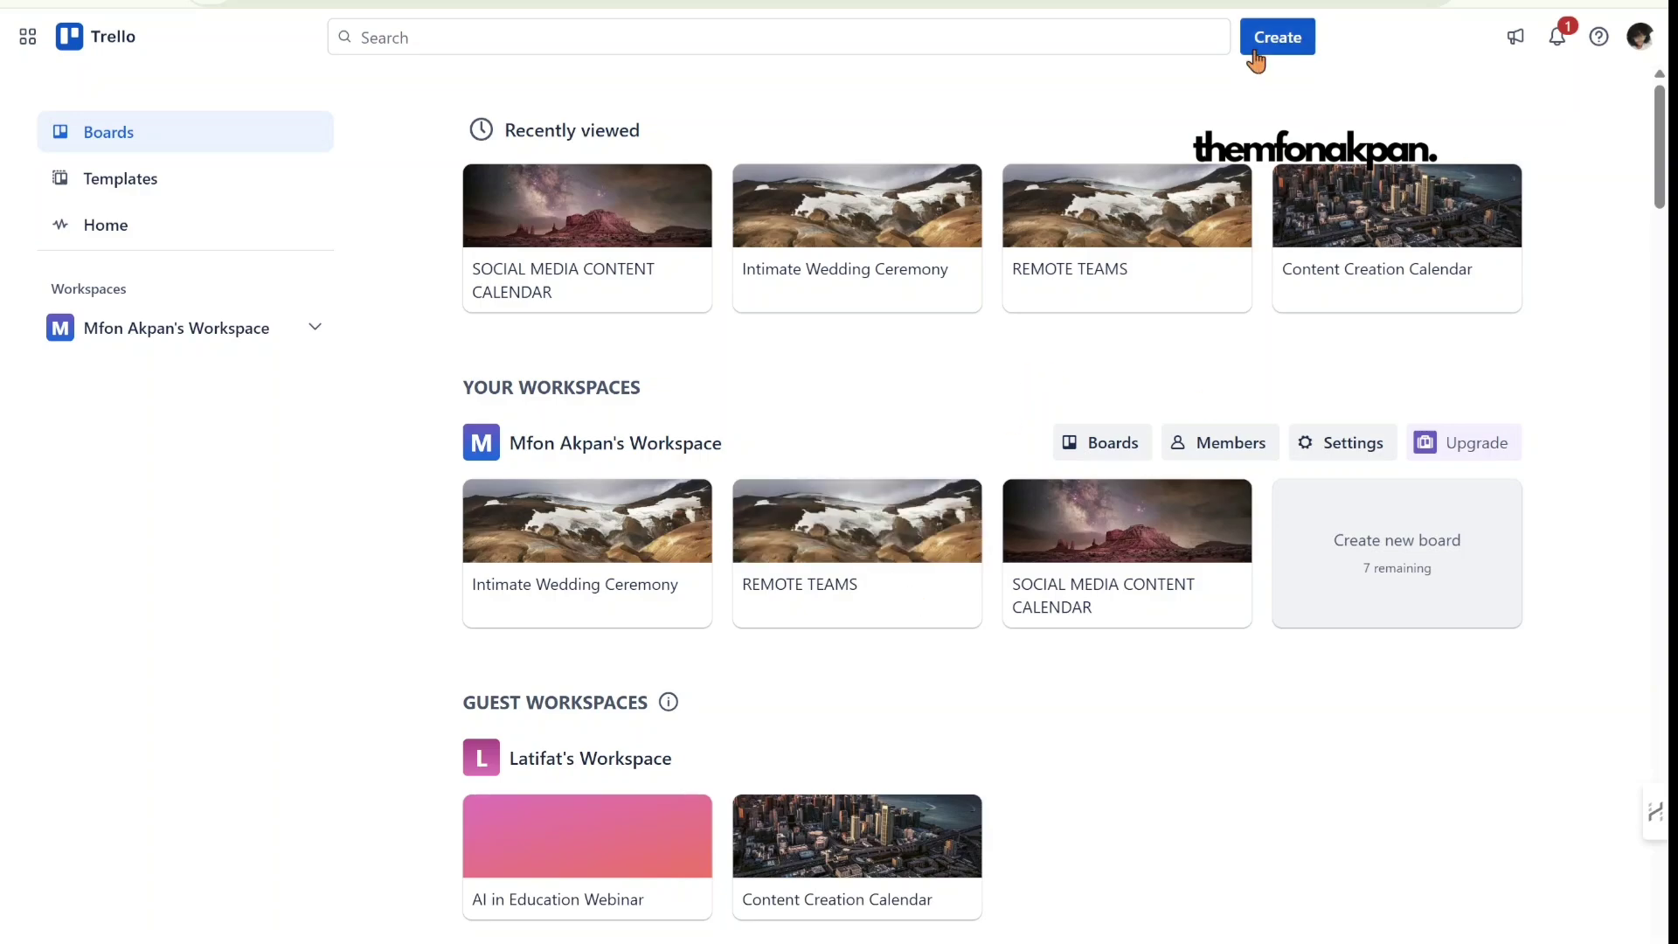
- Create a workspace-visible board titled with the owner's brand name followed by "'s Team"
left_click(1279, 39)
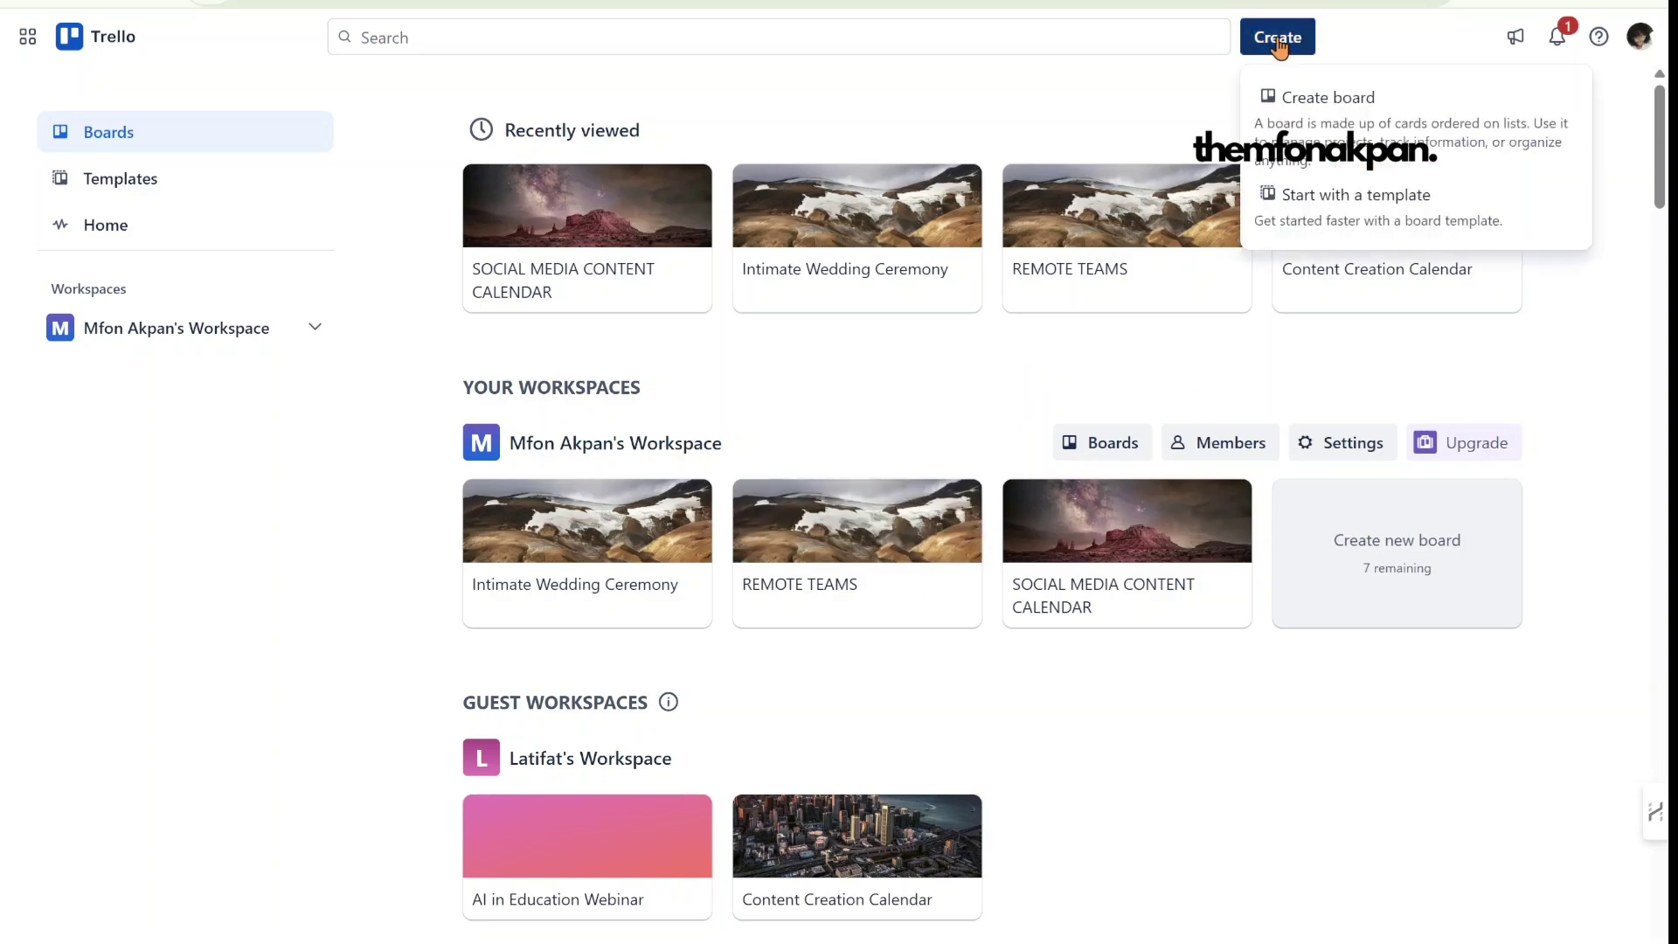
left_click(1321, 118)
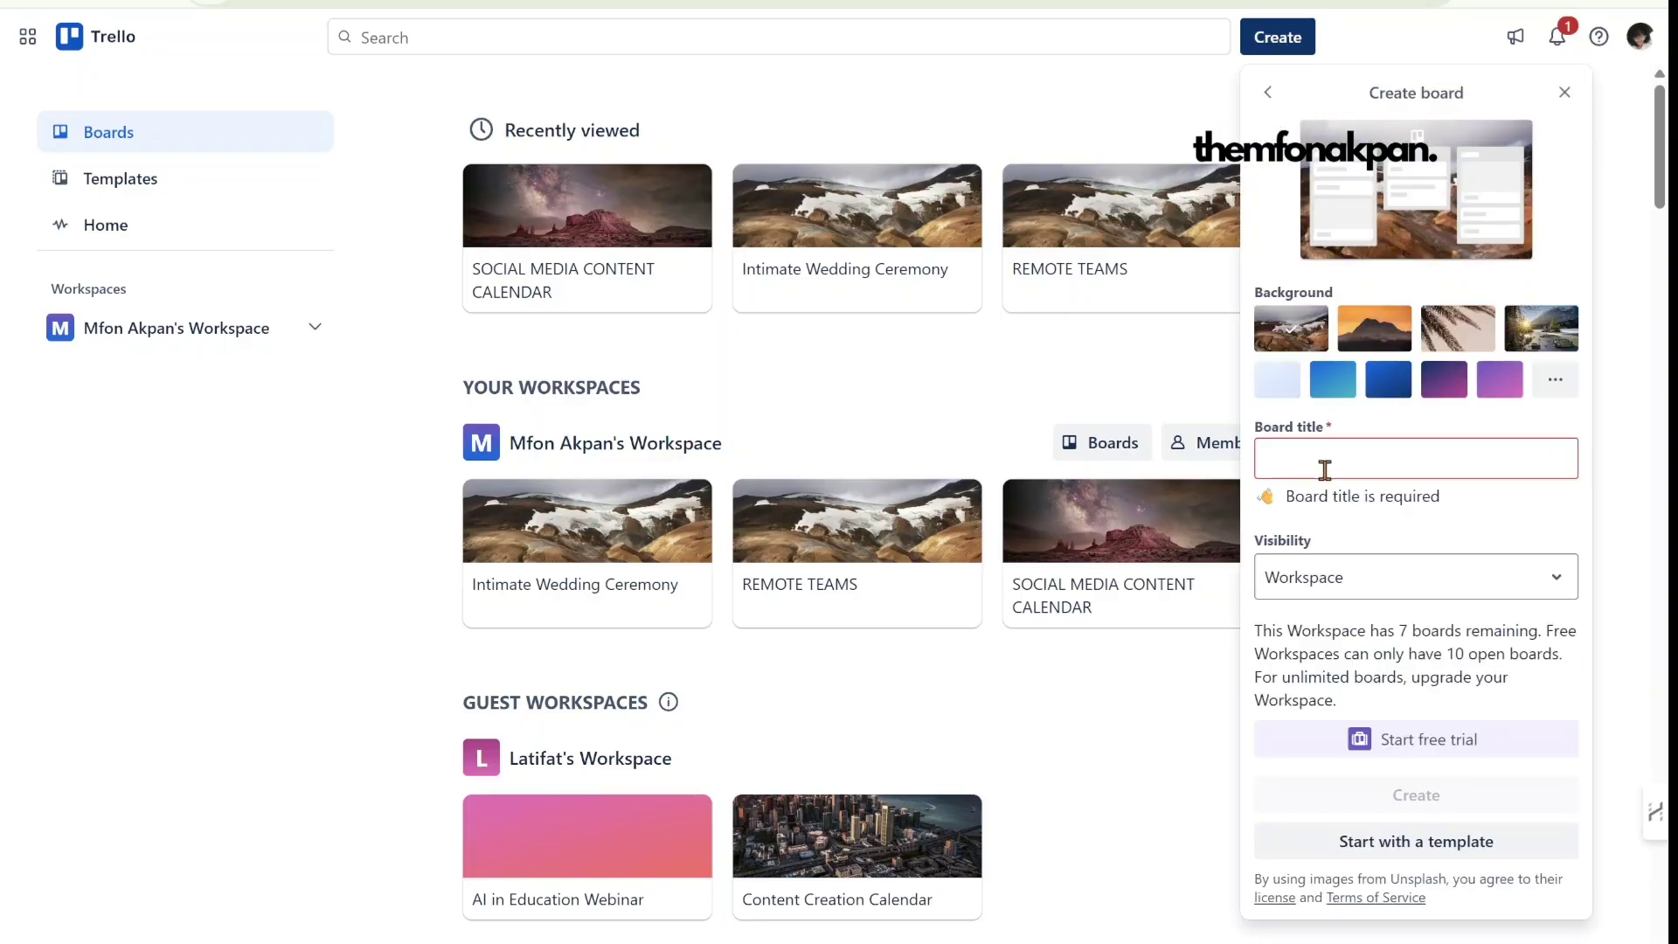
type("THE")
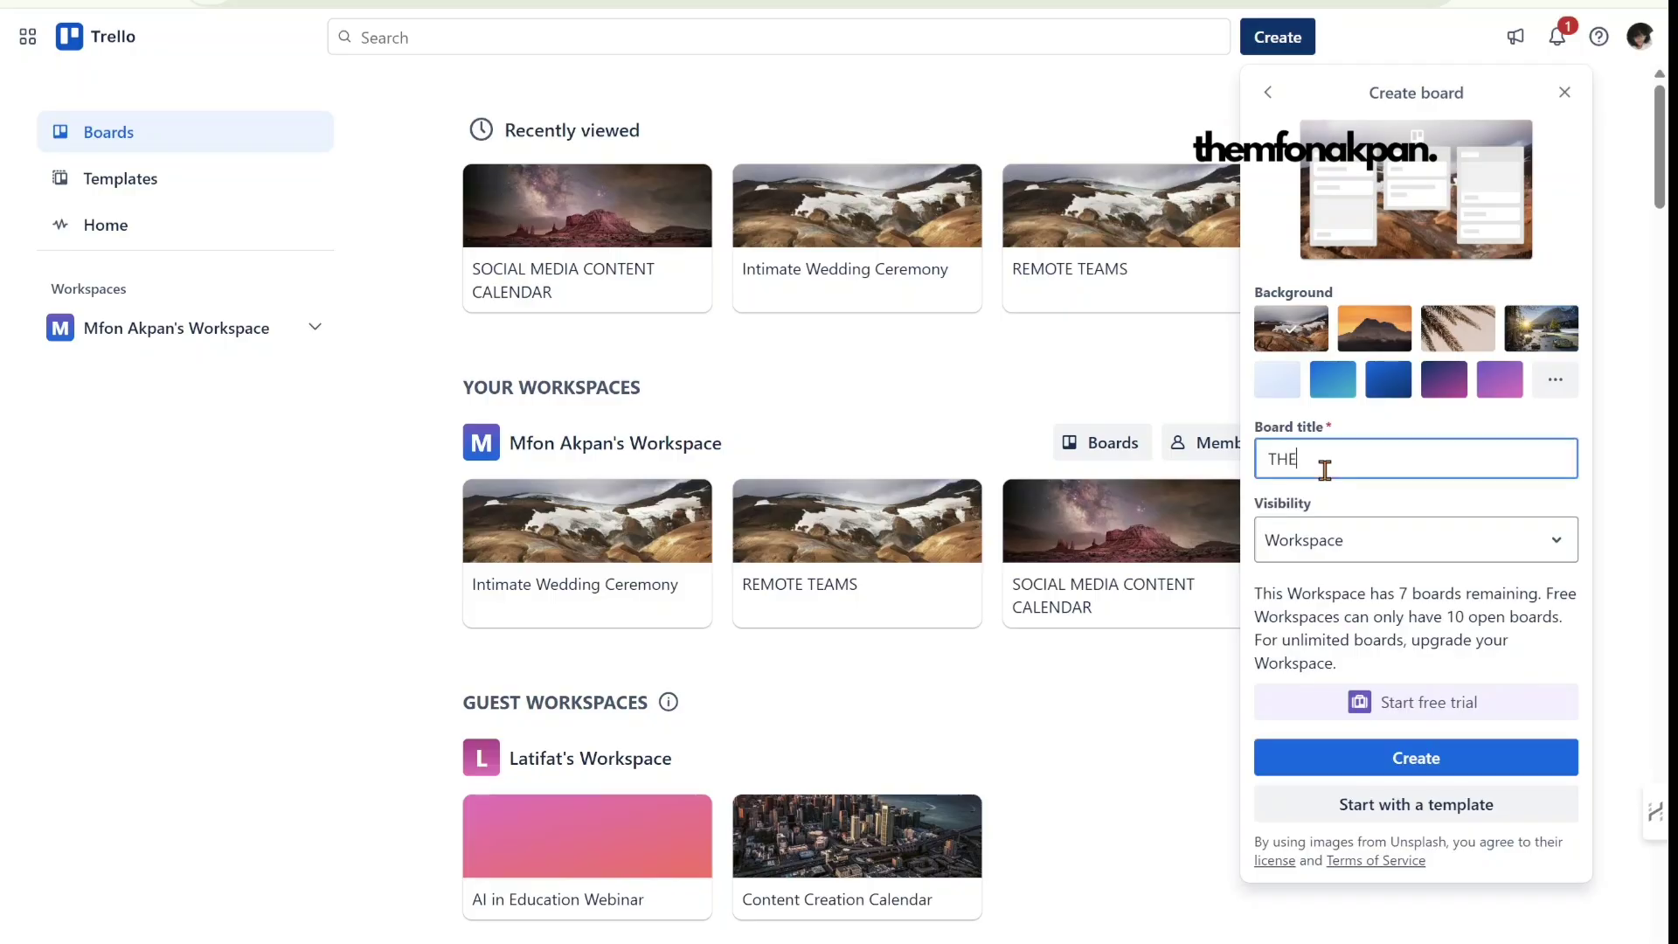
key("BackSpace")
key("BackSpace")
key("BackSpace")
type("T")
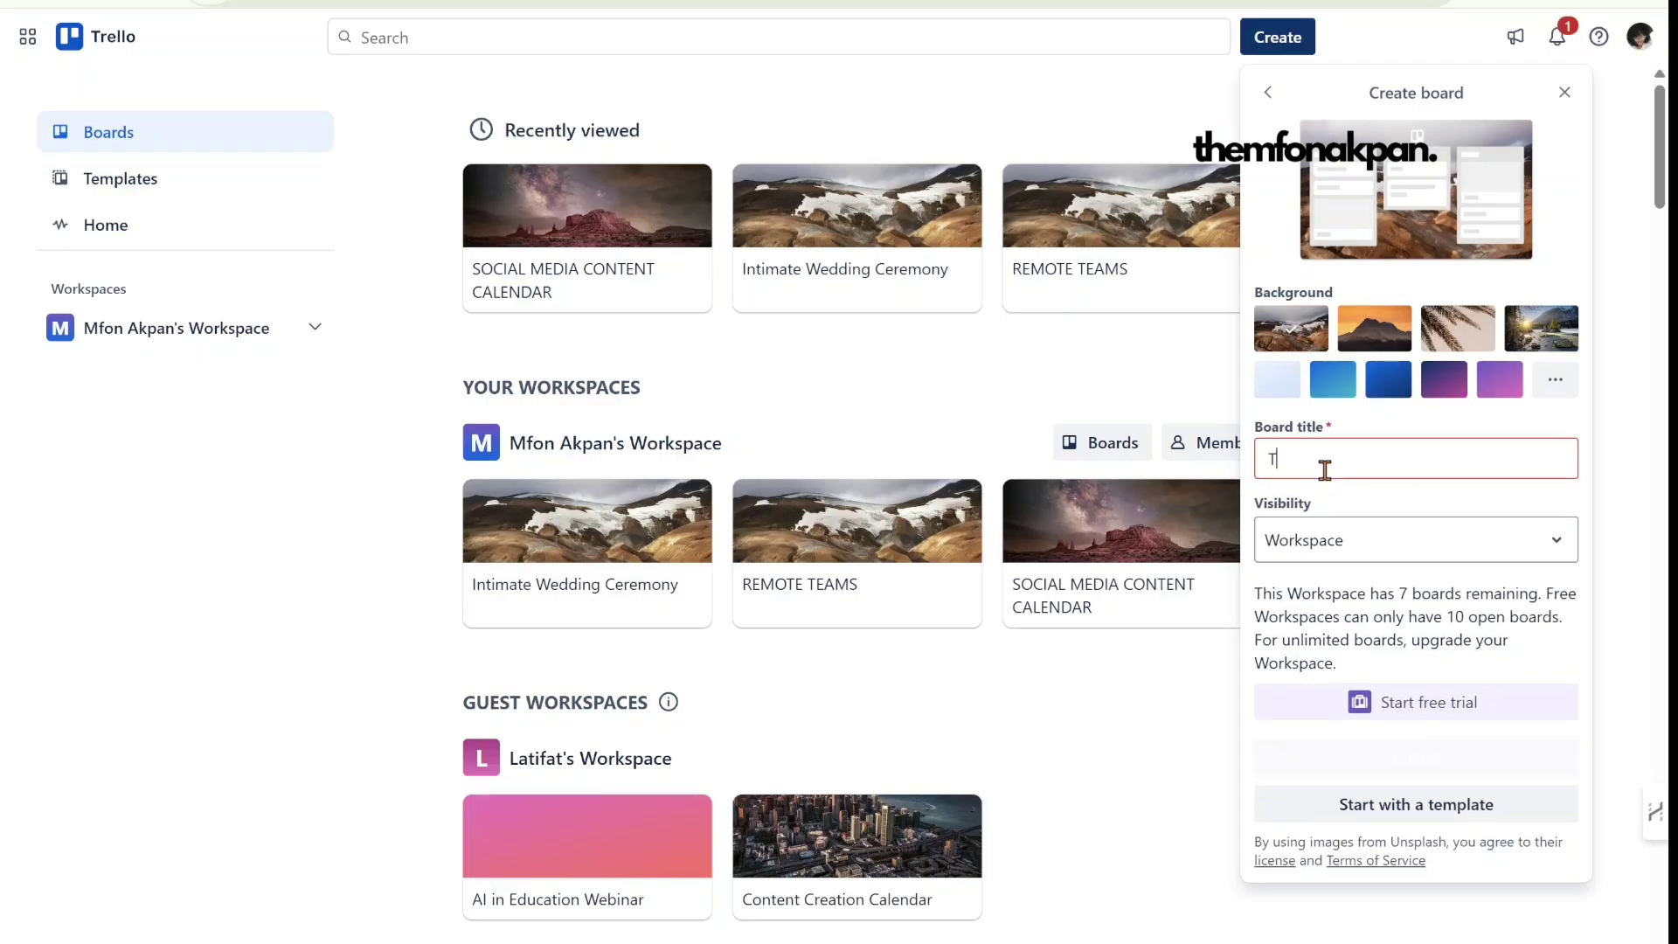
type("hemfonakpan'")
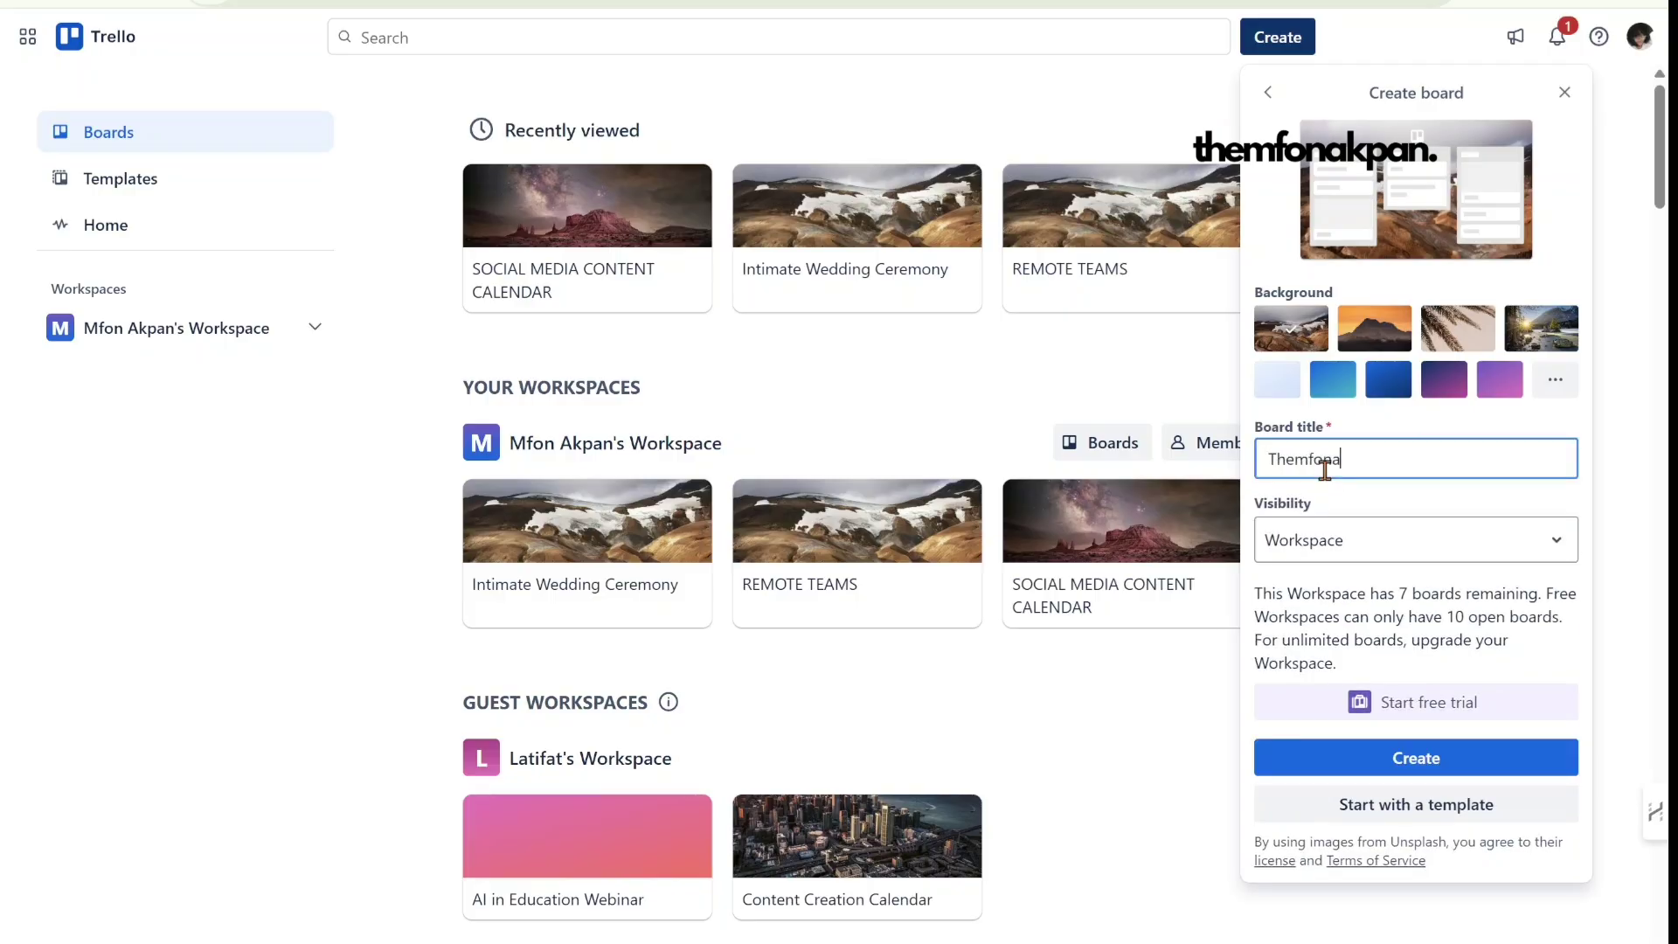
type("s Team")
left_click(1474, 759)
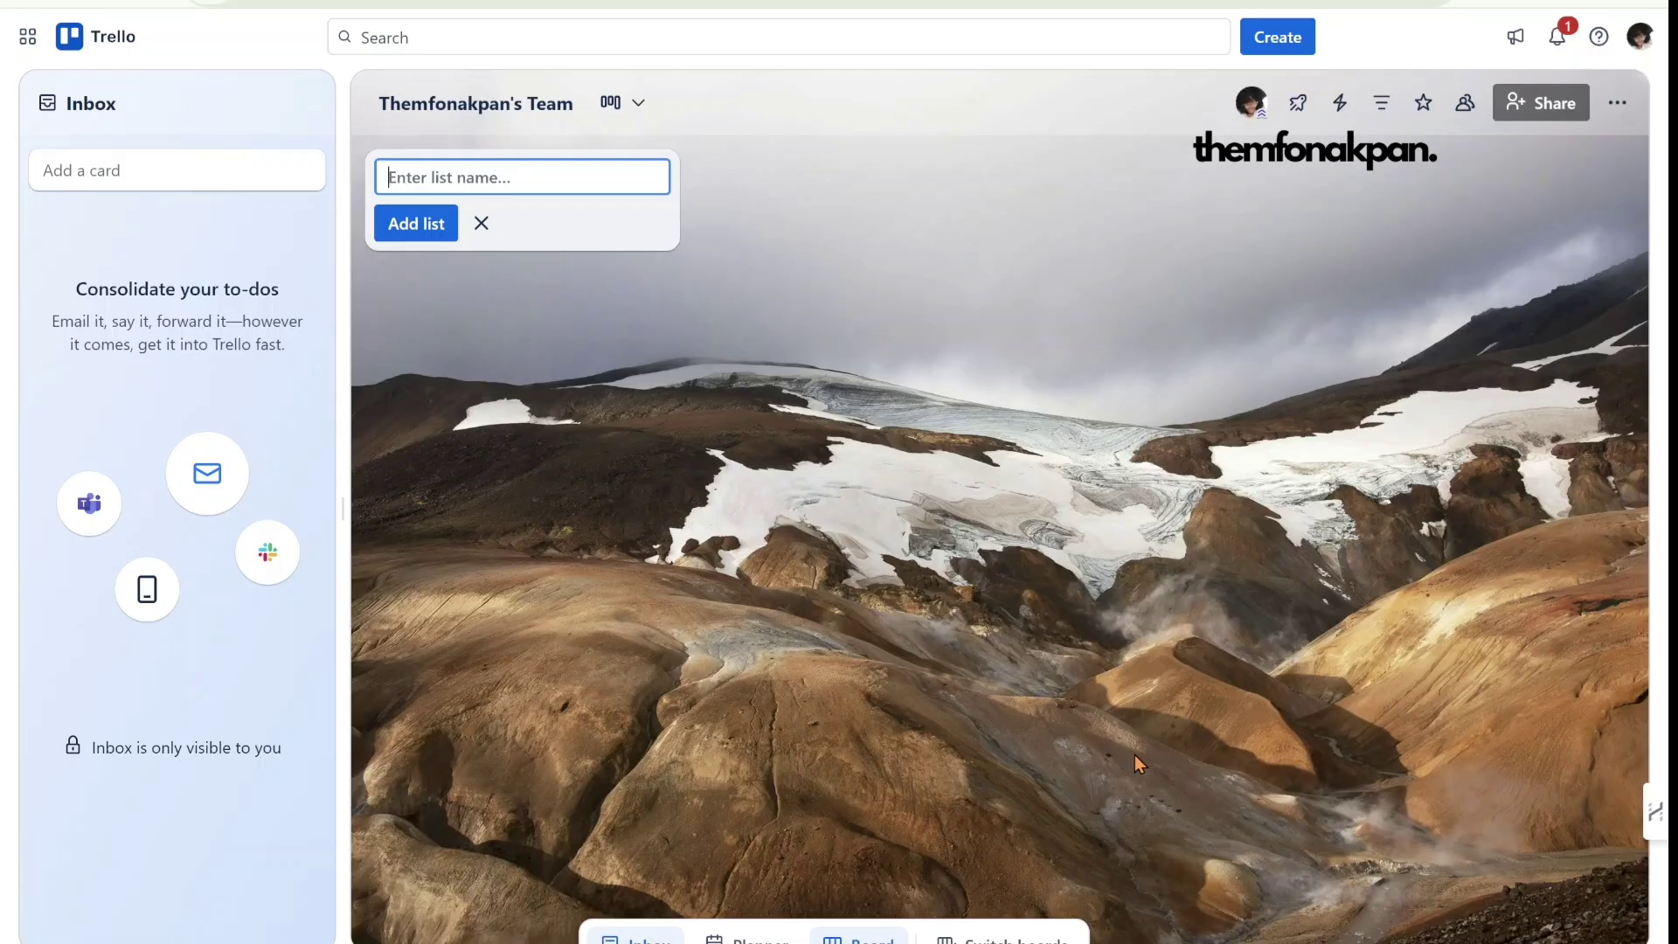
- Add two task lists to the new board, each titled with a team member's first name followed by "'s Task"
type("Elizabeth's Task")
left_click(423, 251)
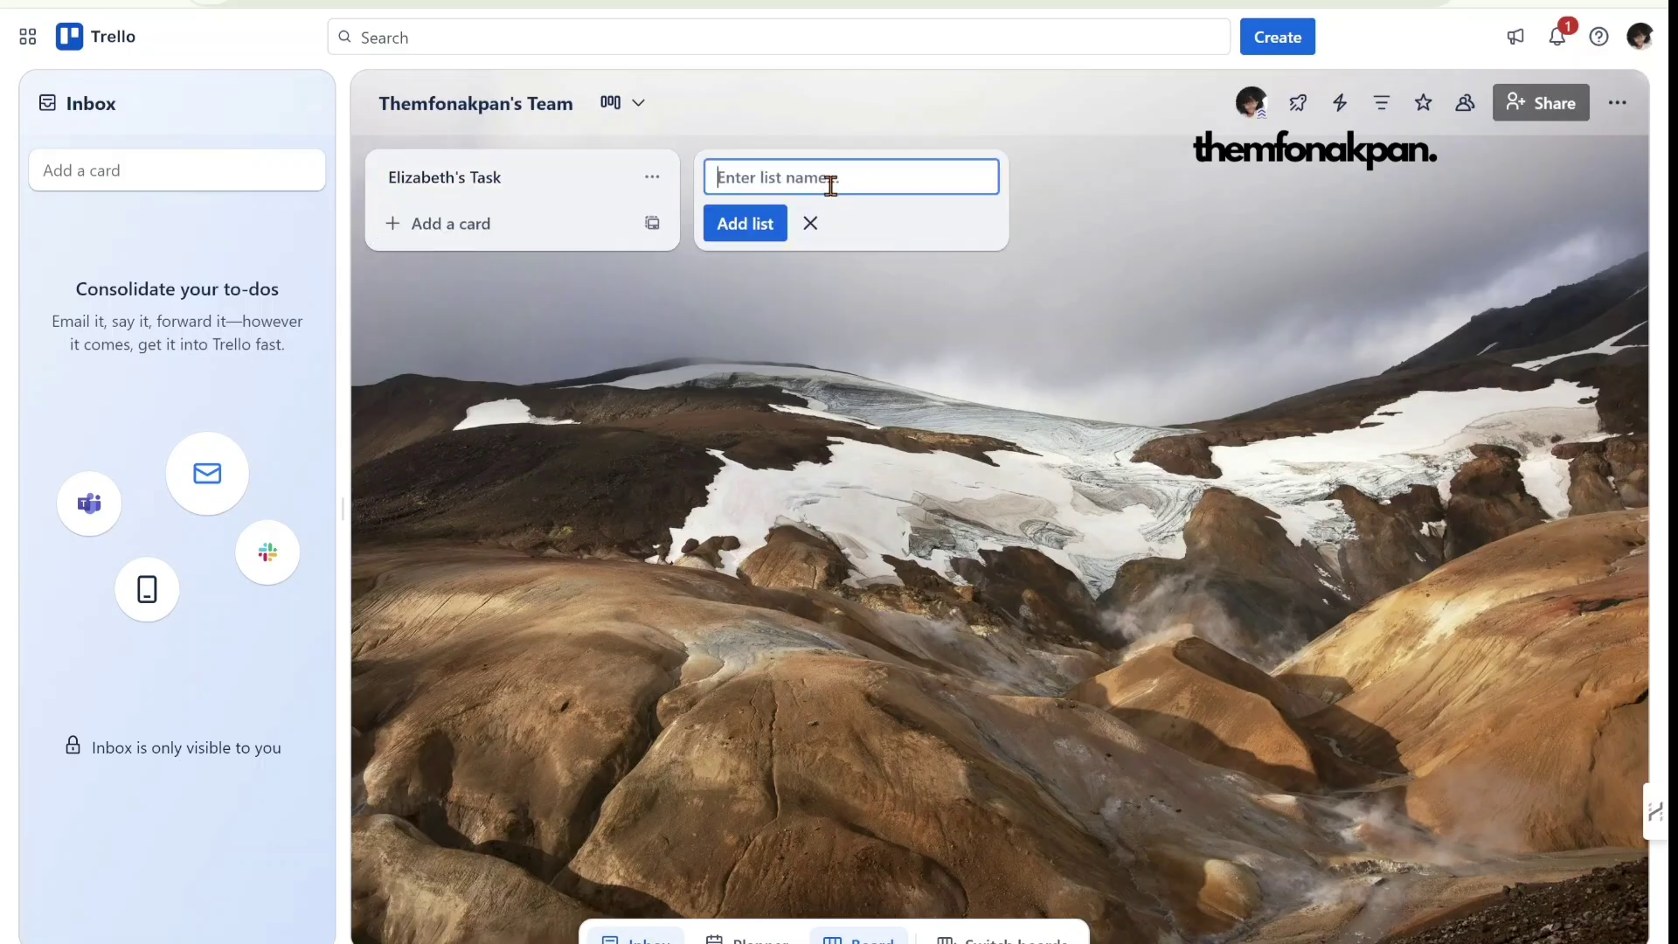
type("Paul's Task")
key("Return")
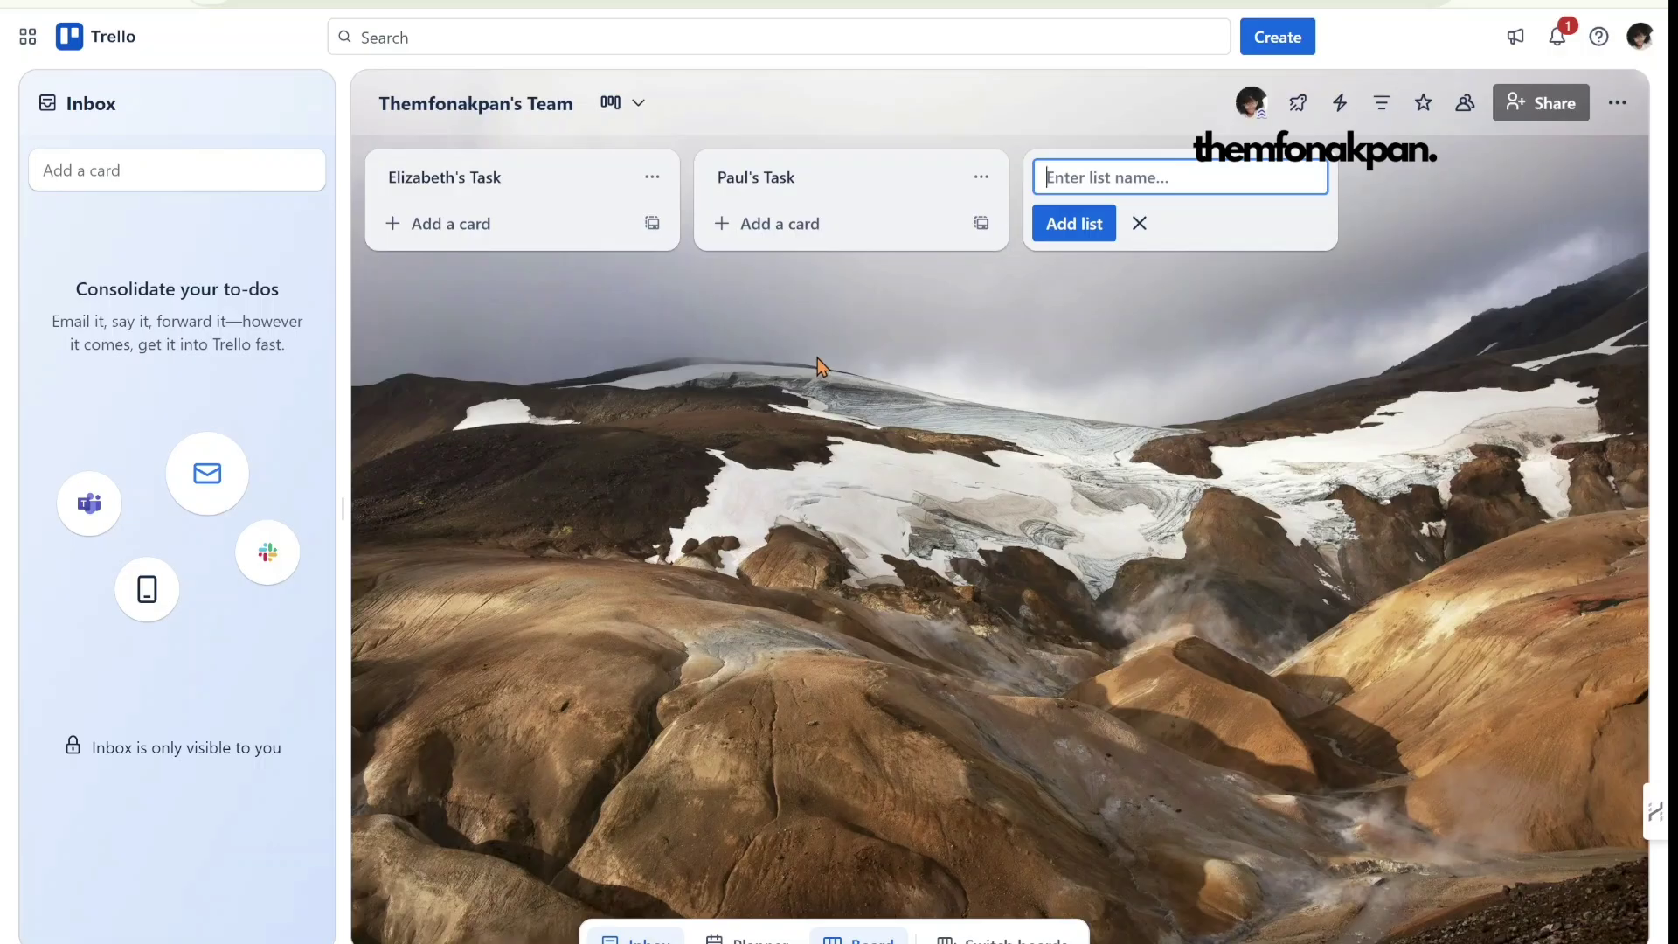
- Add two more lists to the board, named "Ready for Review" and "Project Completed"
type("Ready for Review")
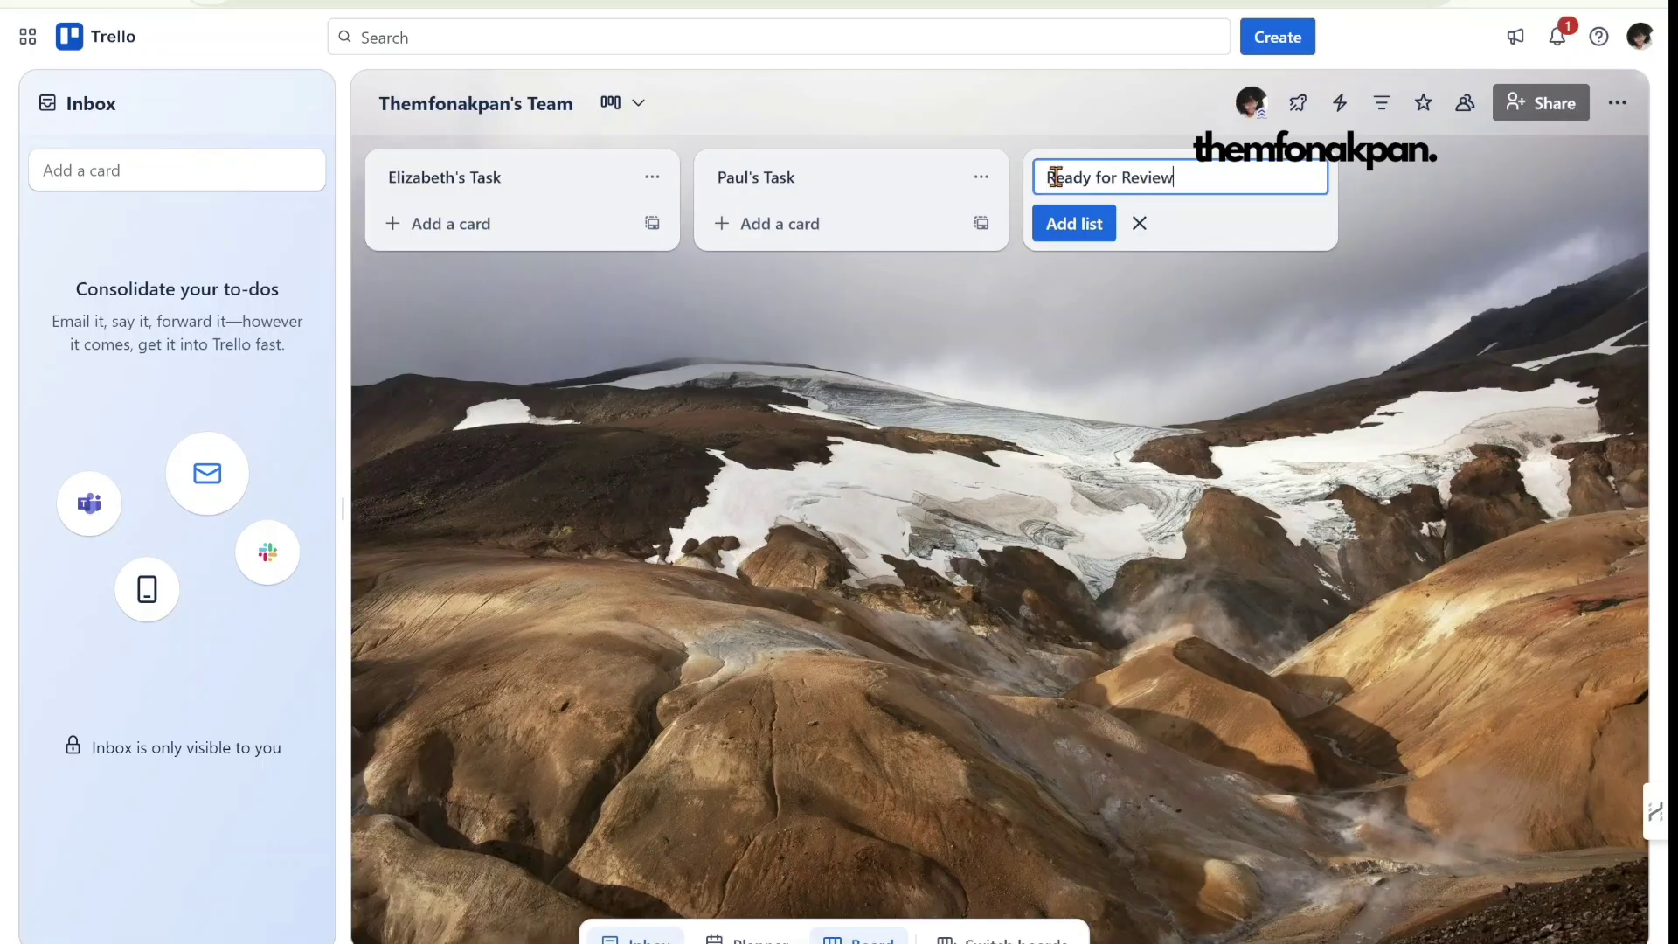
left_click(1083, 229)
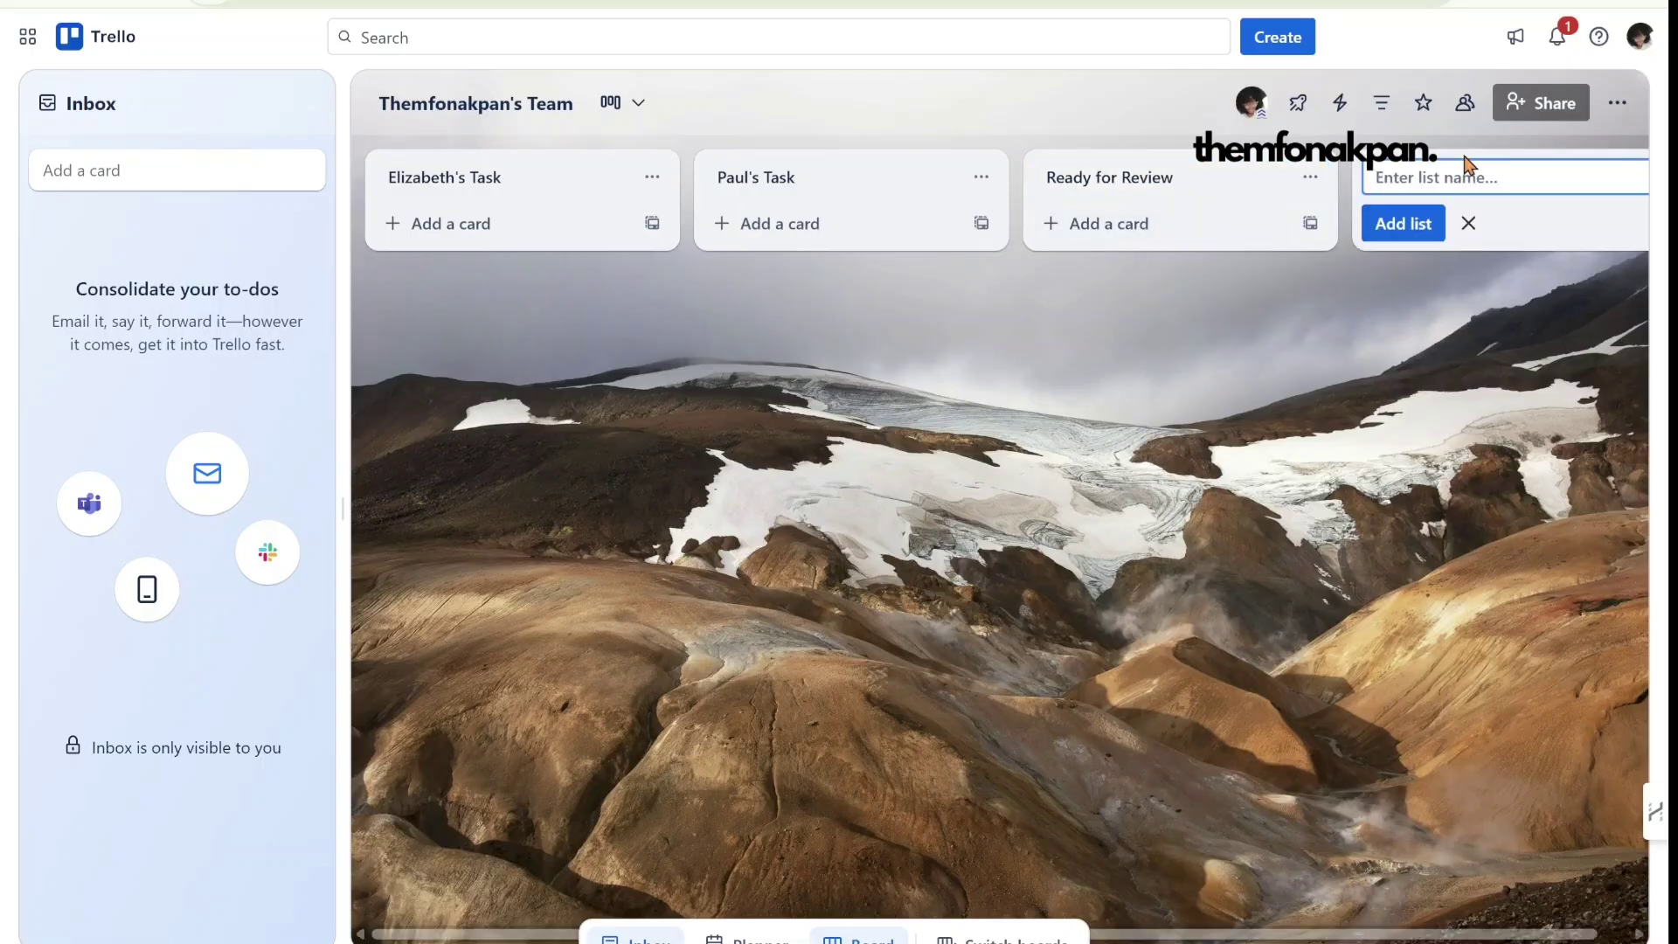
type("Project Completed")
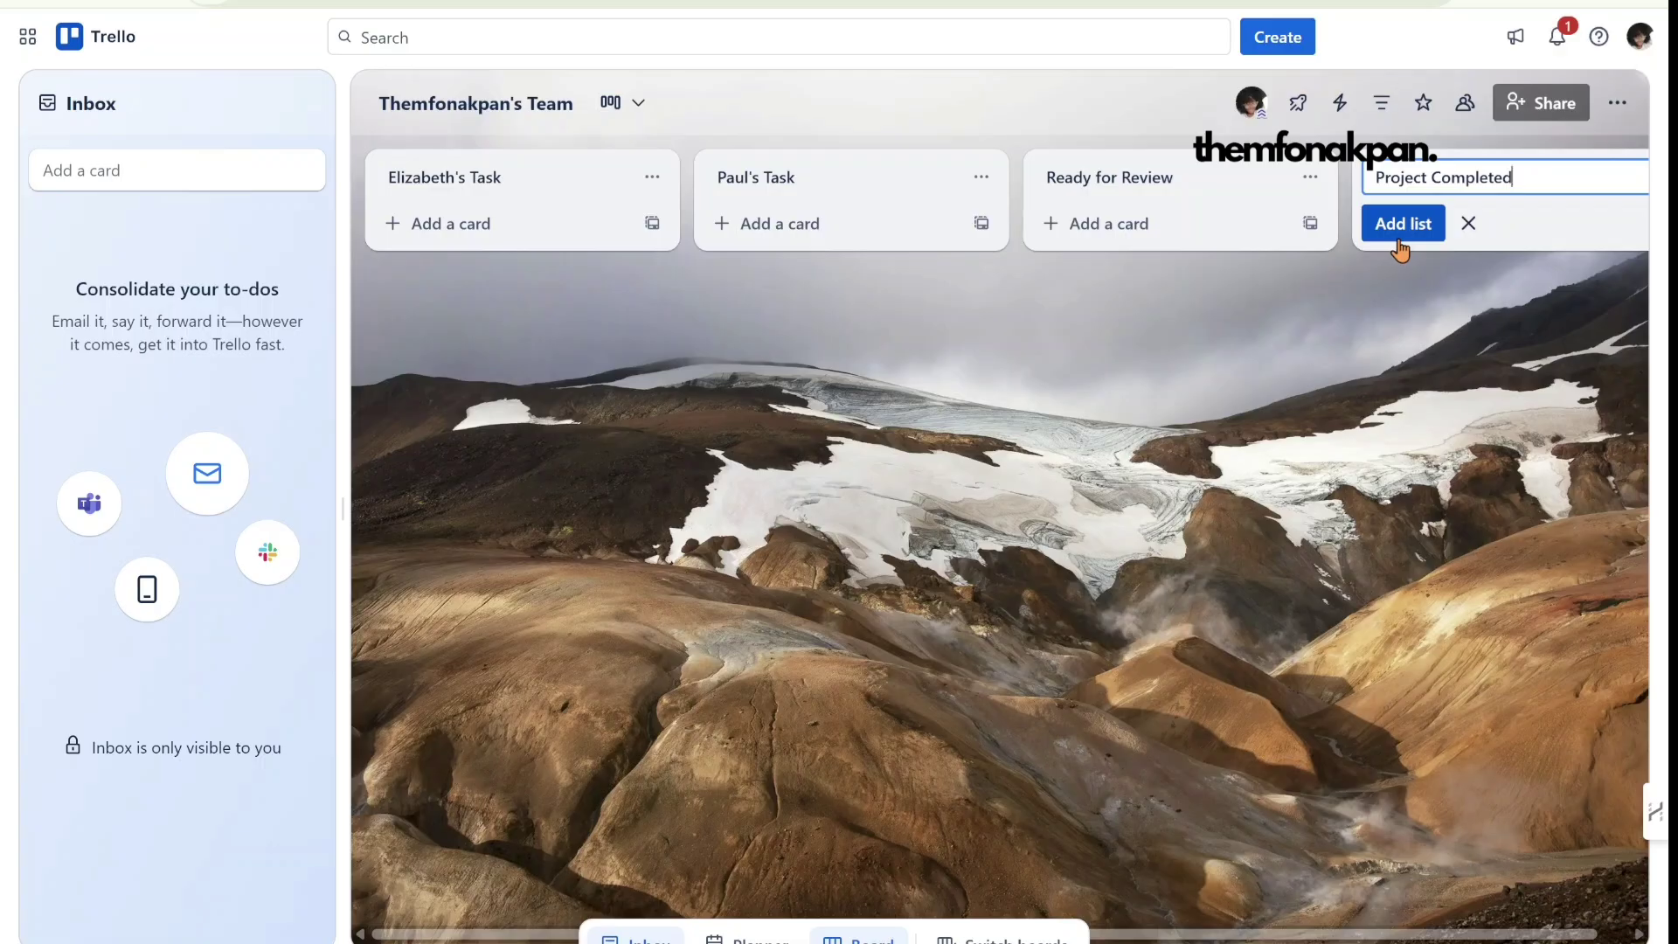
key("Return")
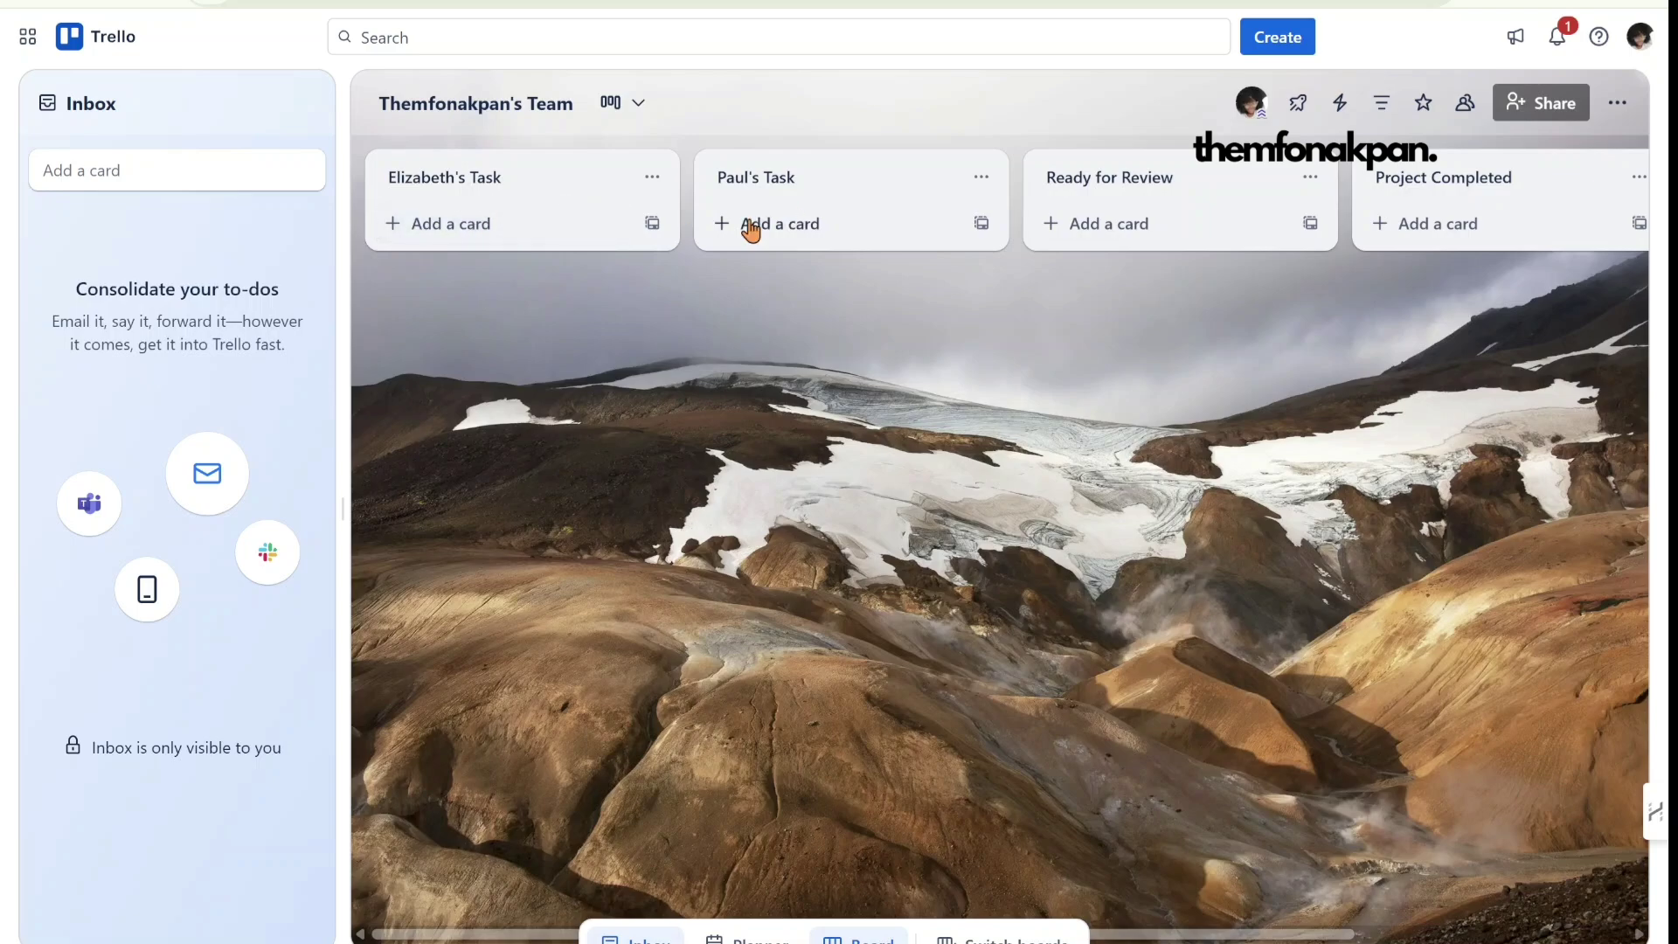
- Add a card titled "Research potential competition in the market" to the first team member's task list
left_click(502, 229)
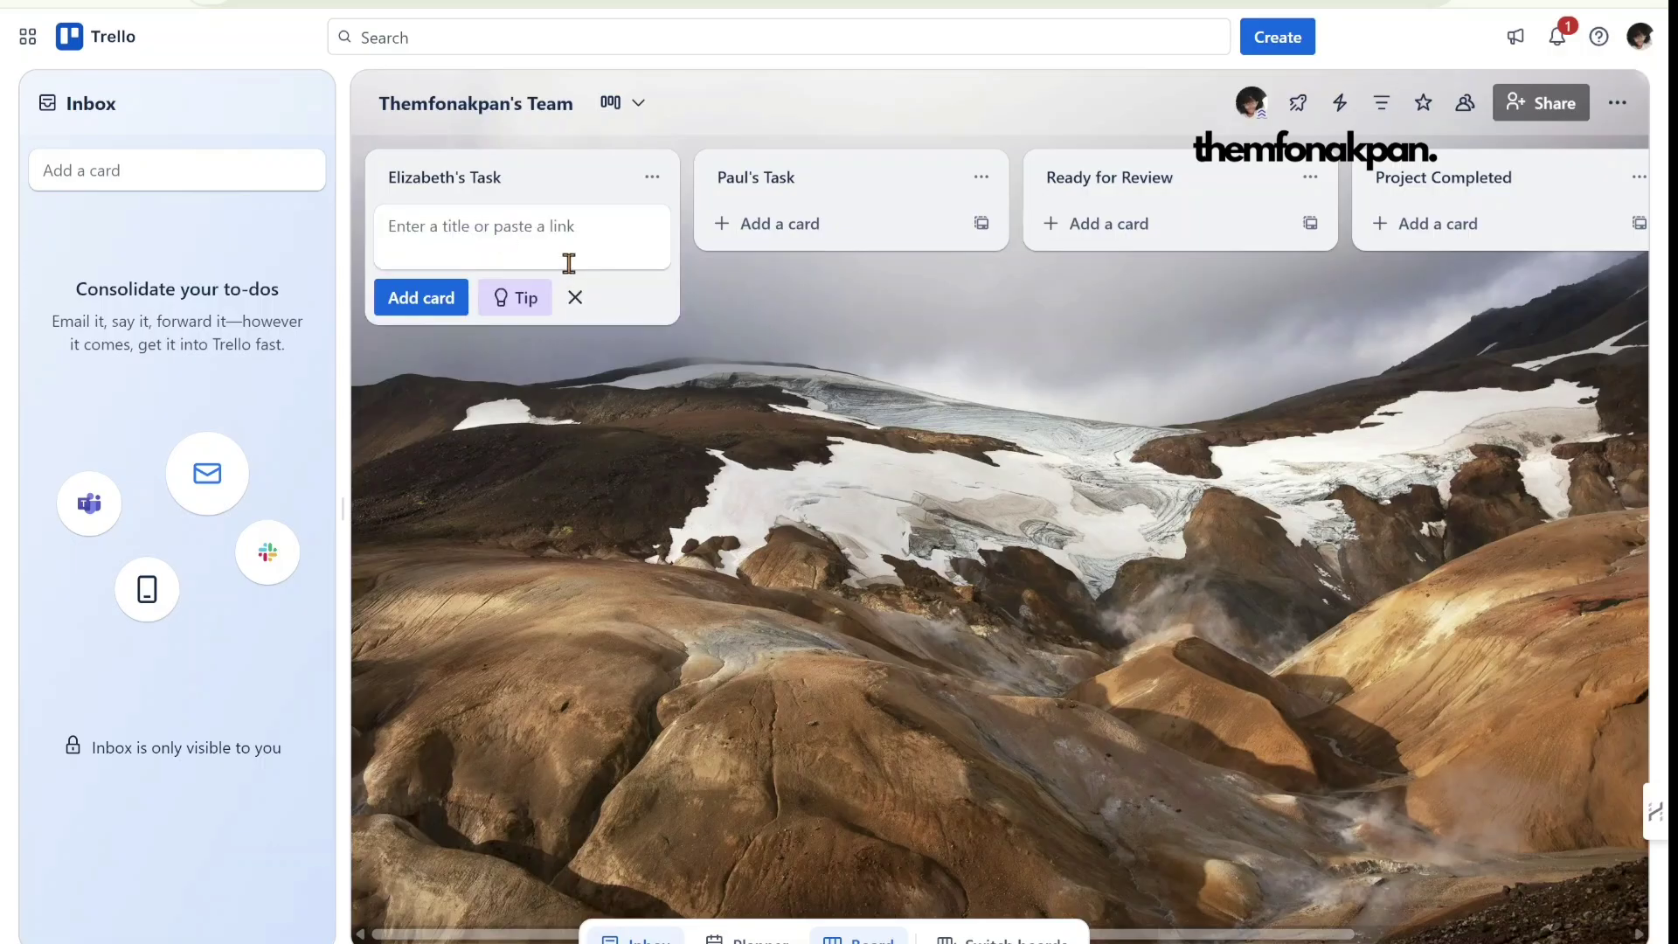
type("res")
key("BackSpace")
key("BackSpace")
key("BackSpace")
type("Re")
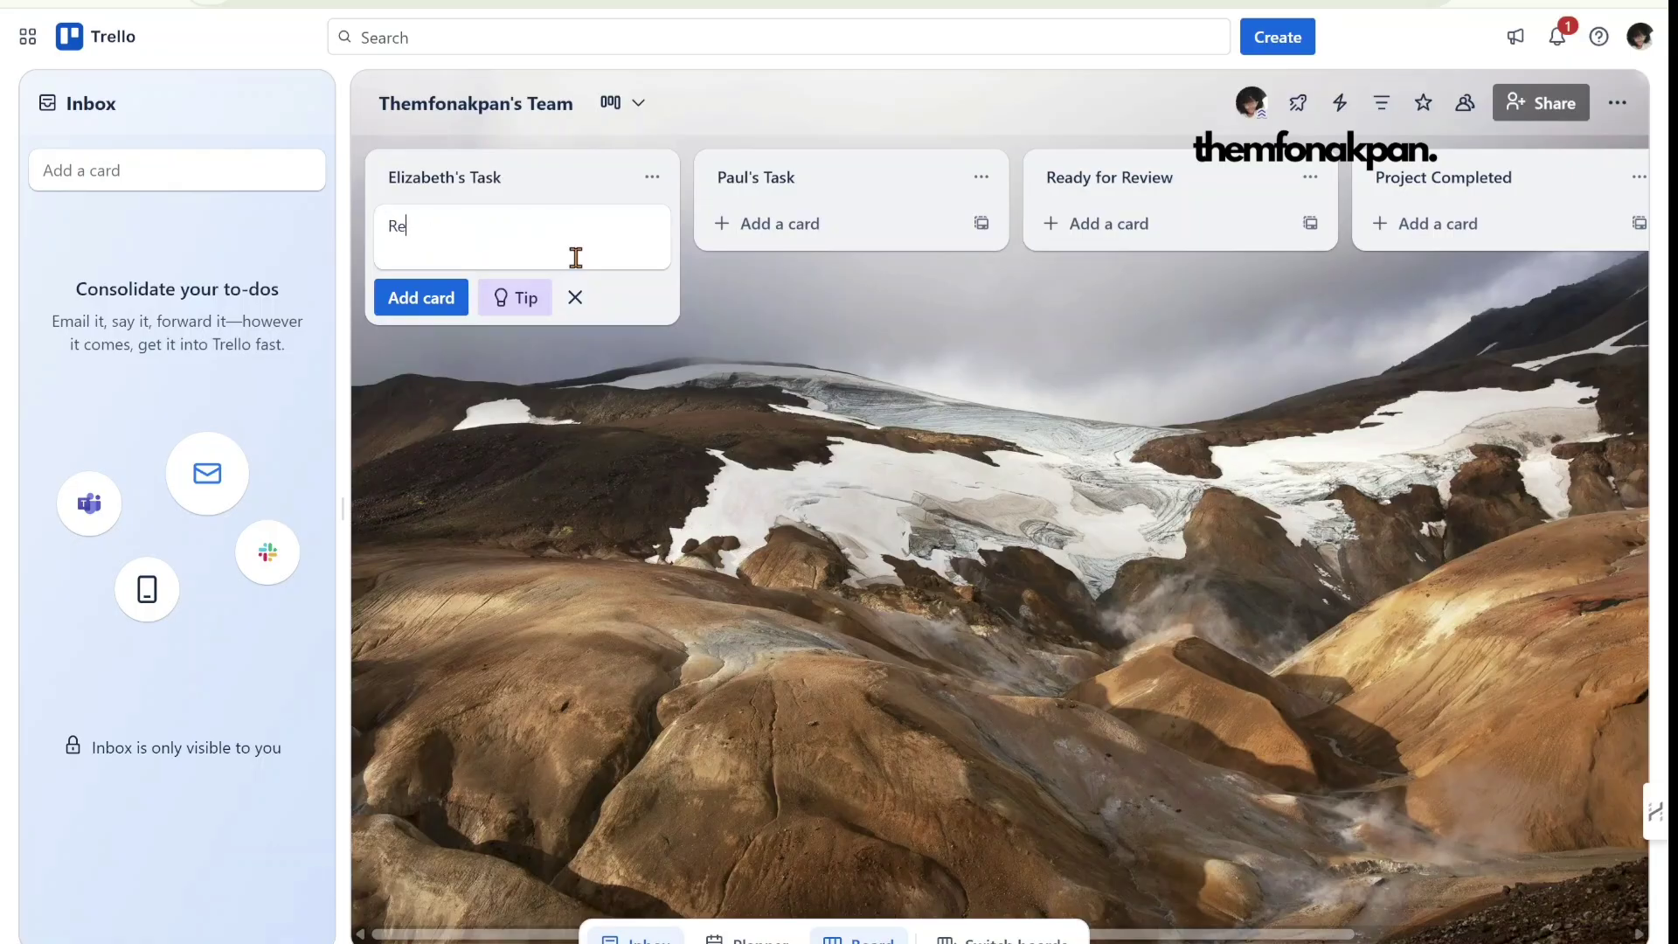
type("search potential competito")
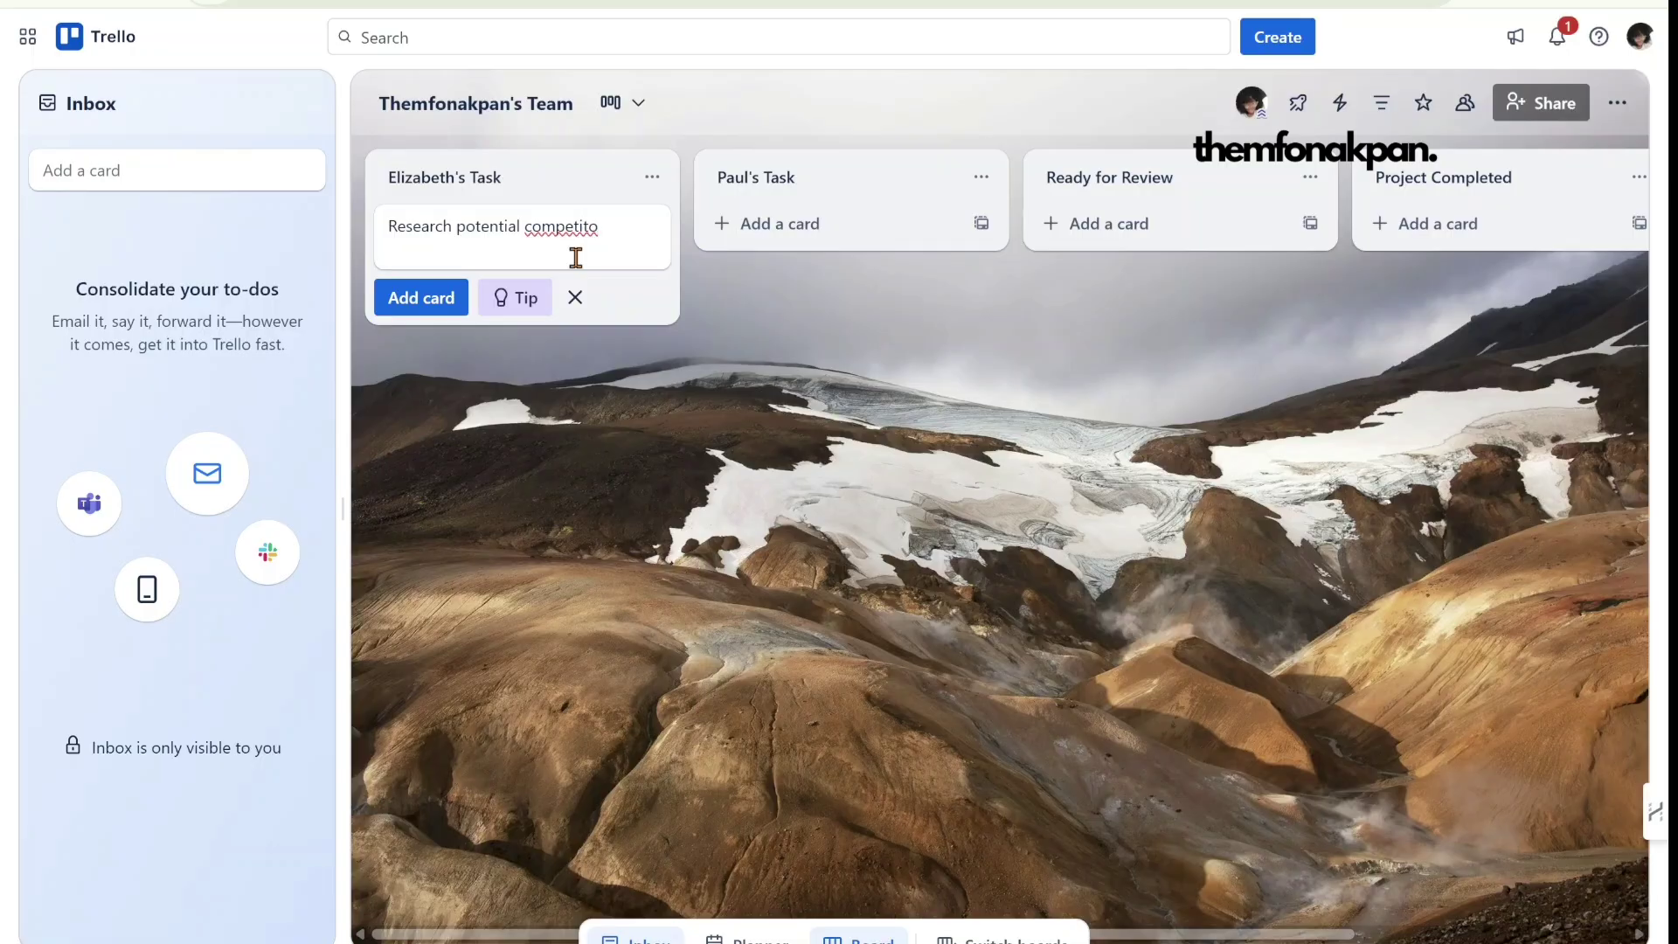
key("BackSpace")
type("in")
type("n in the ma")
type("rket")
left_click(691, 415)
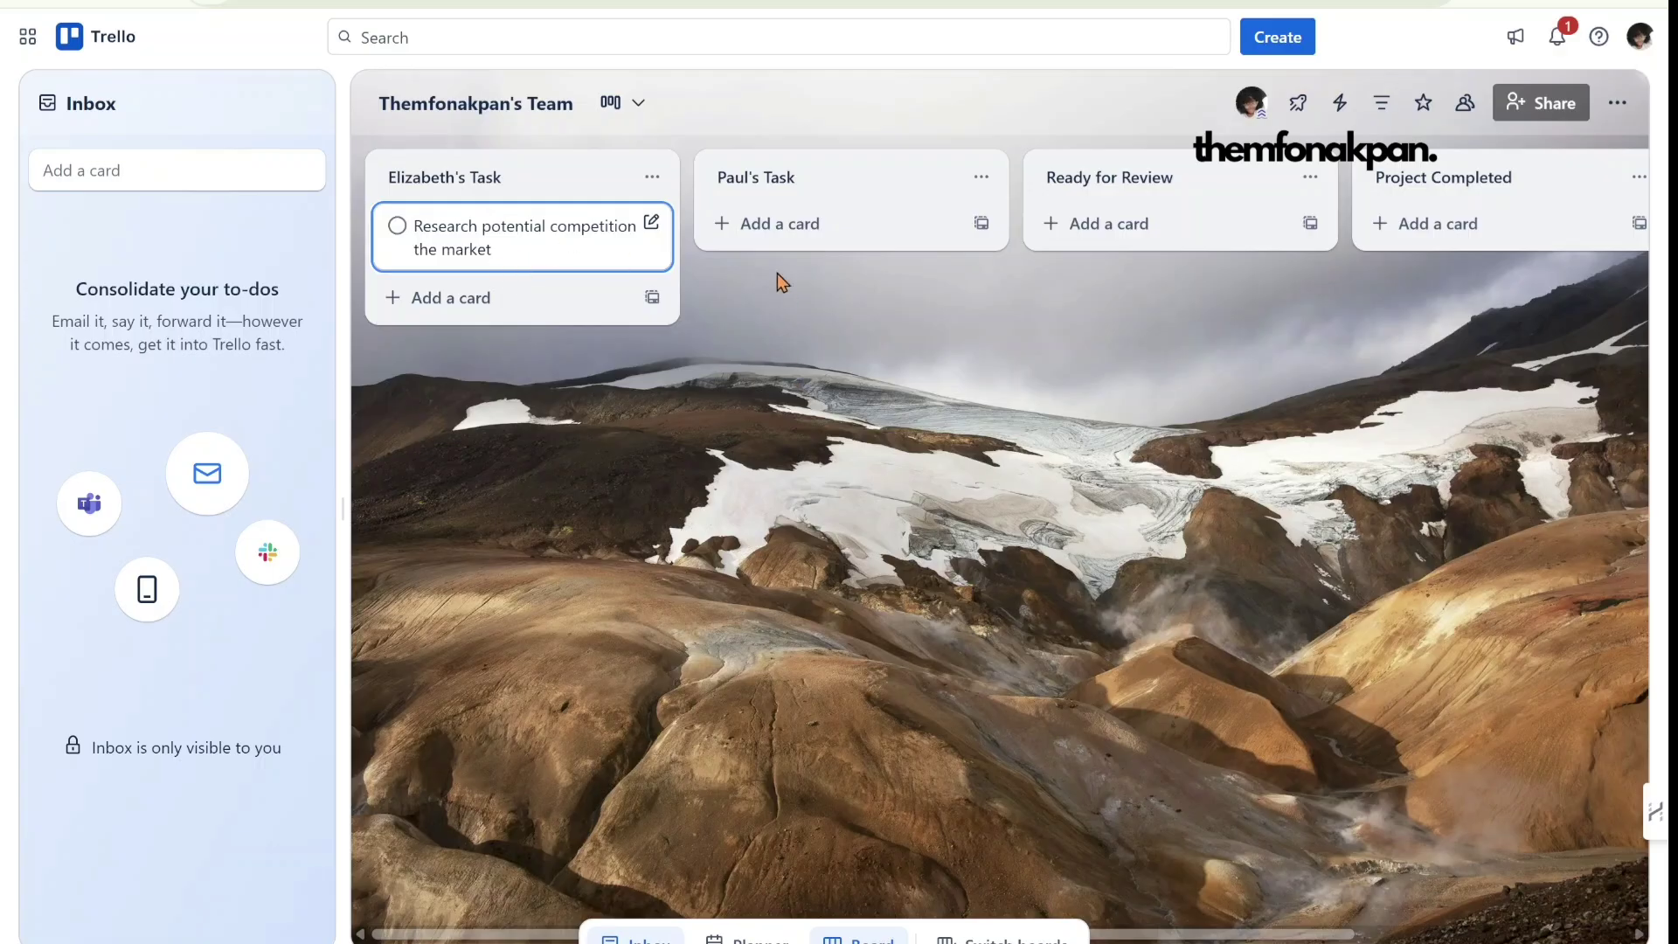
- Give the market competition card the description "Find at least 5 competitors, list their websites, pricing, and features on a google sheet"
left_click(556, 253)
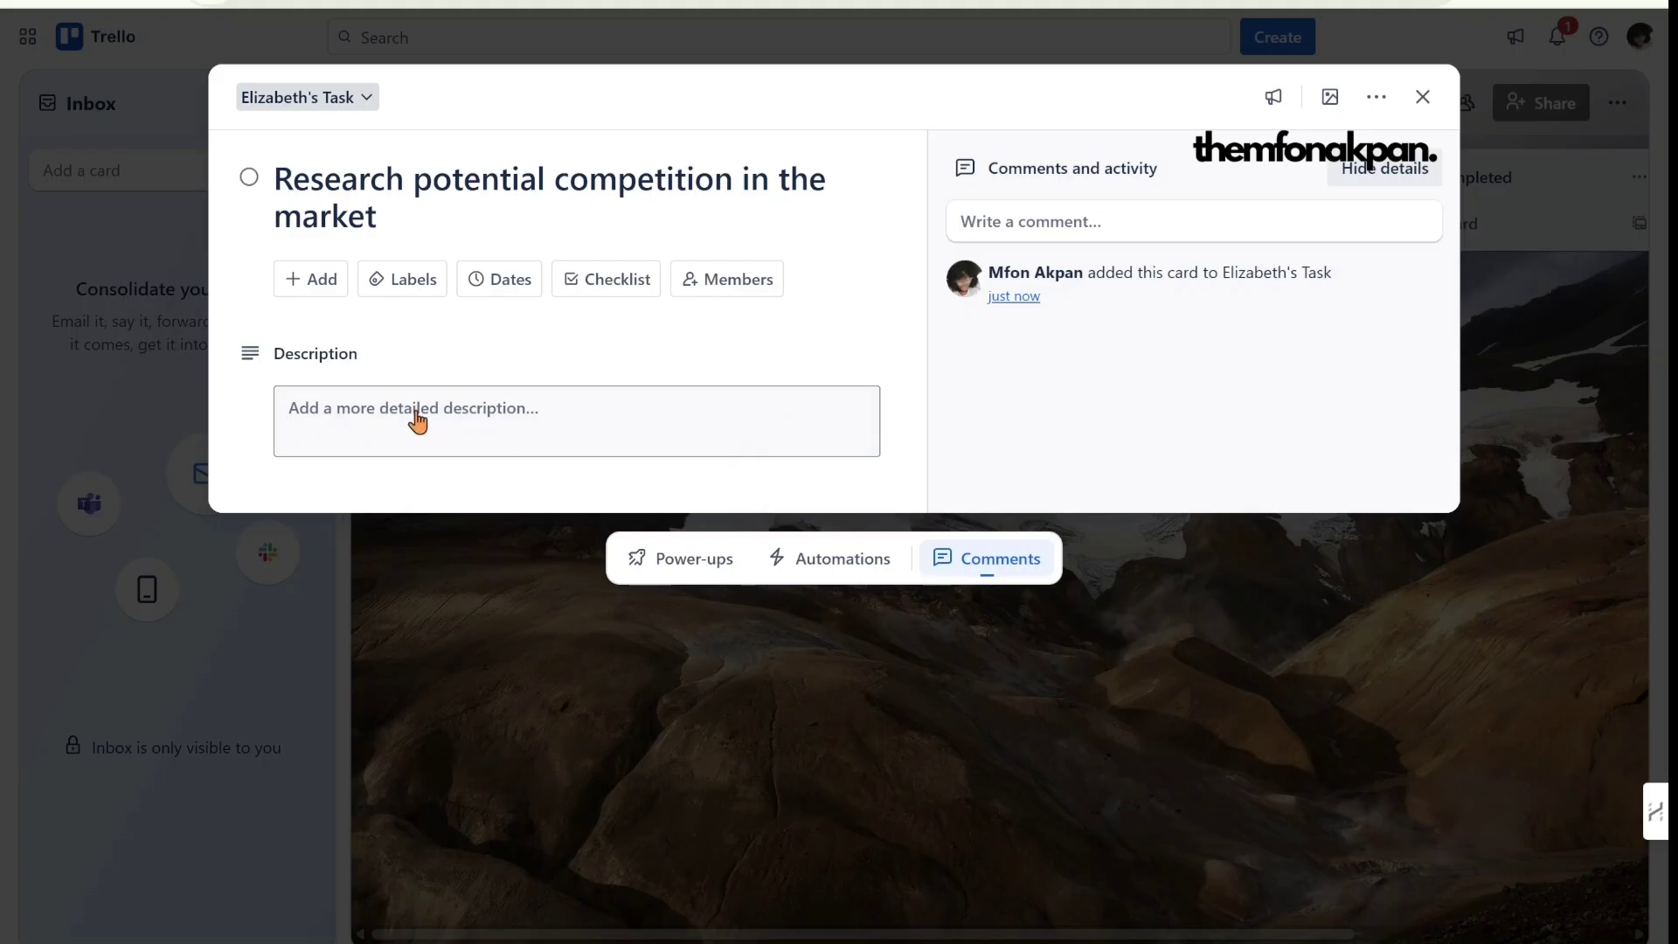
left_click(418, 420)
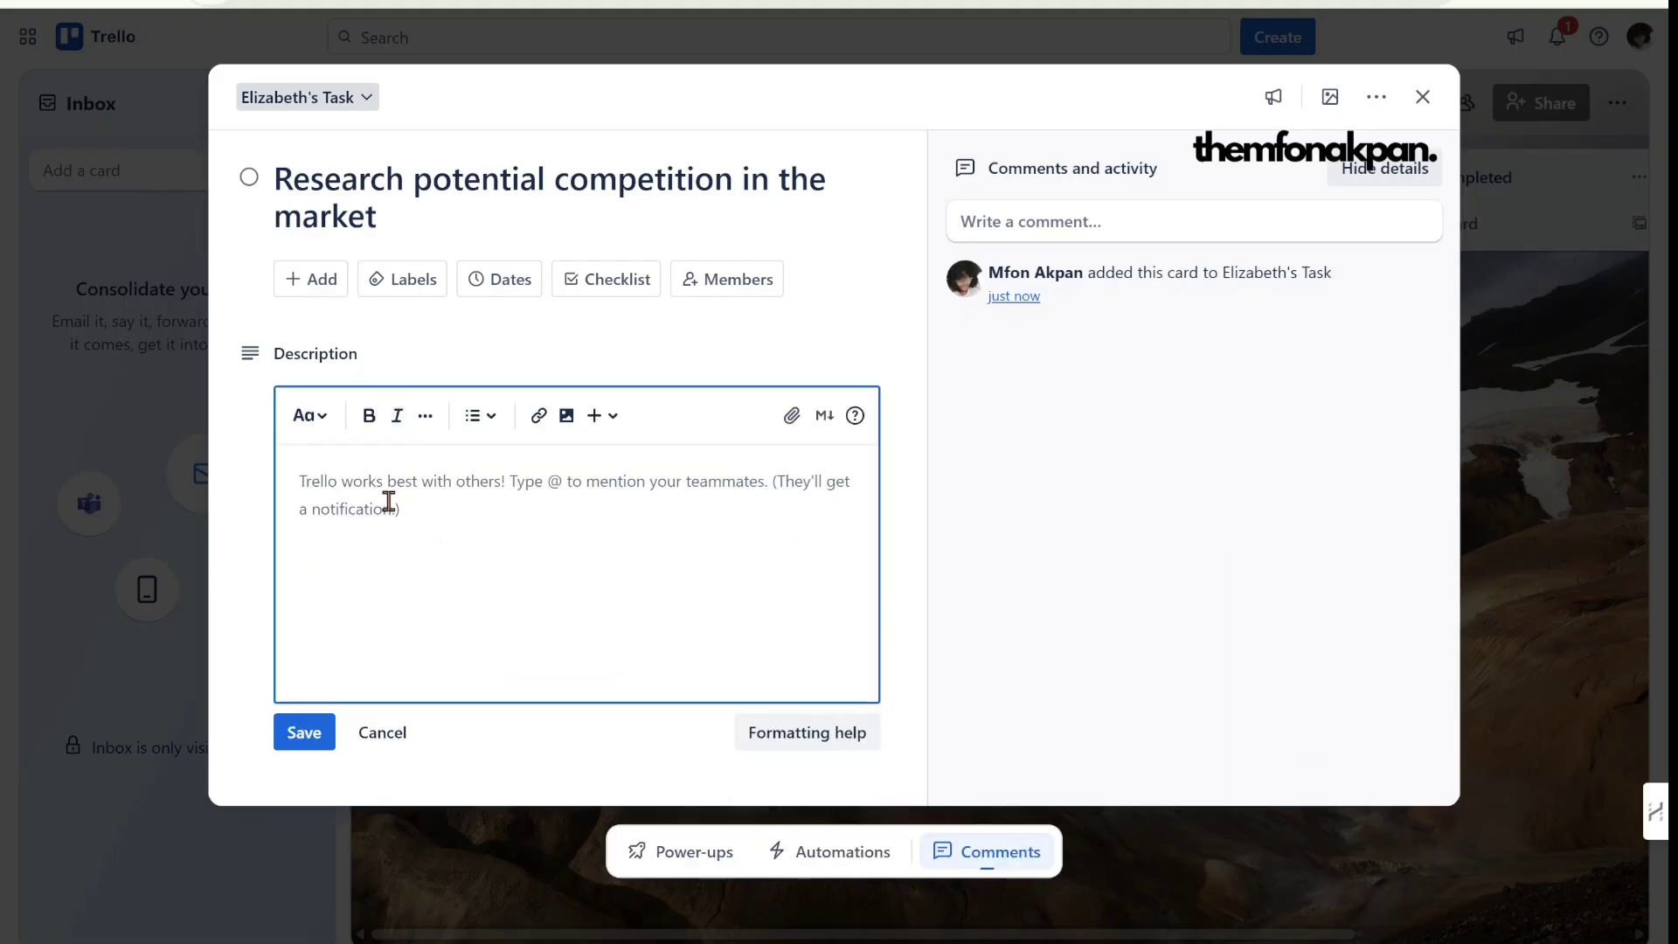
type("F")
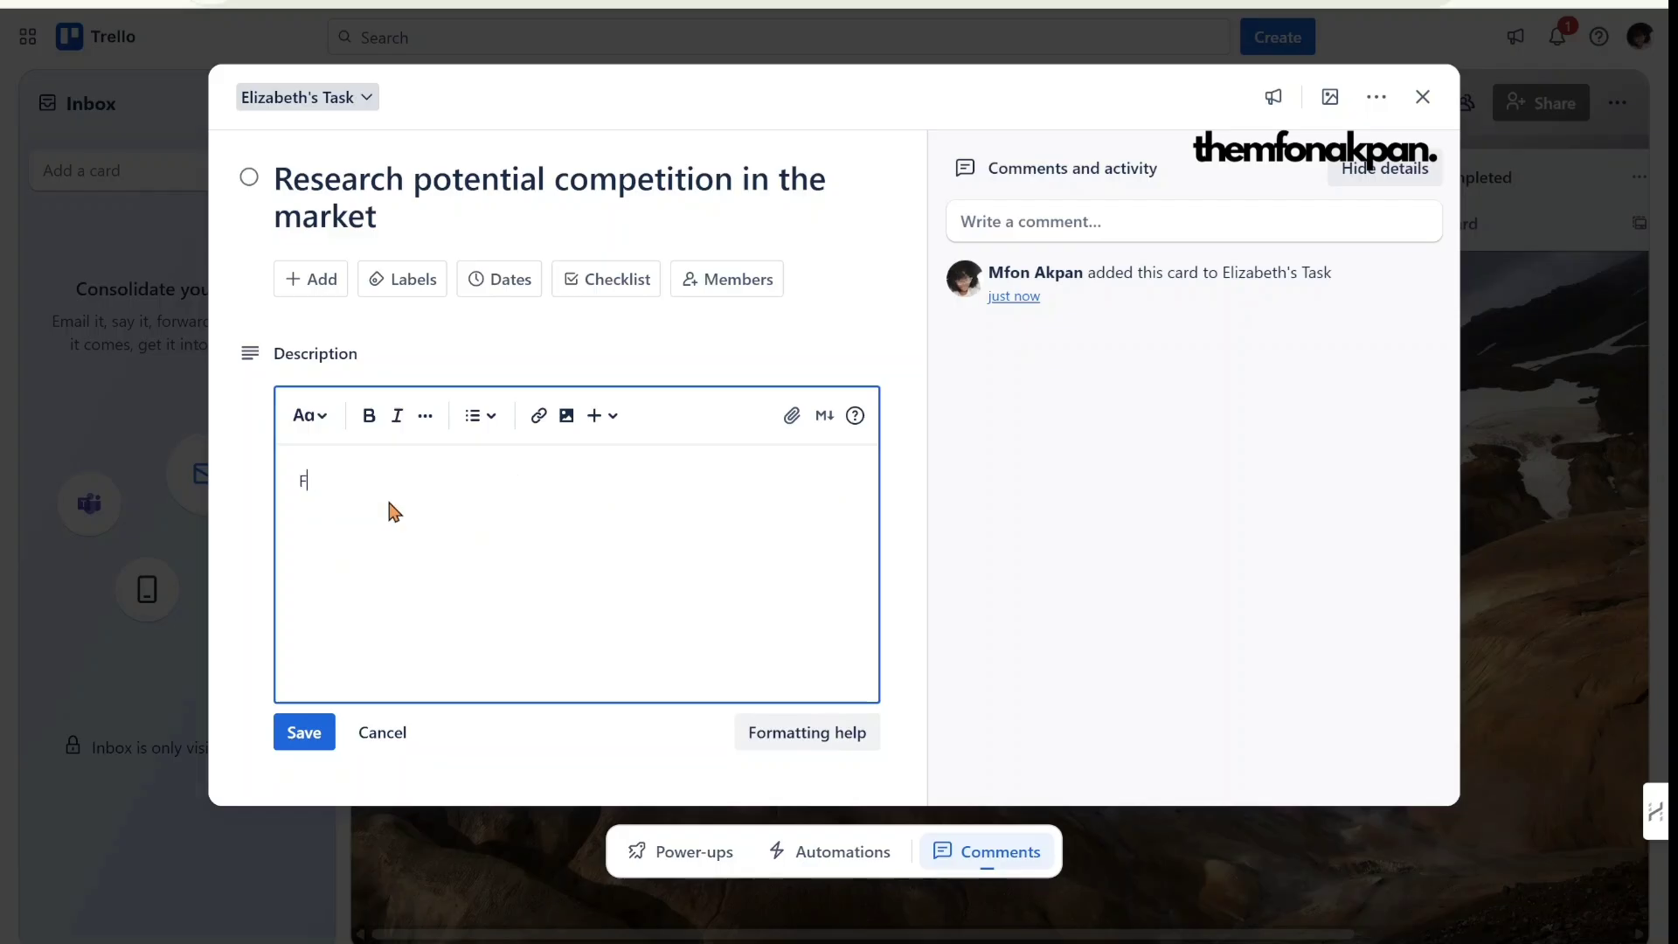
type("ind at least 5 competitors")
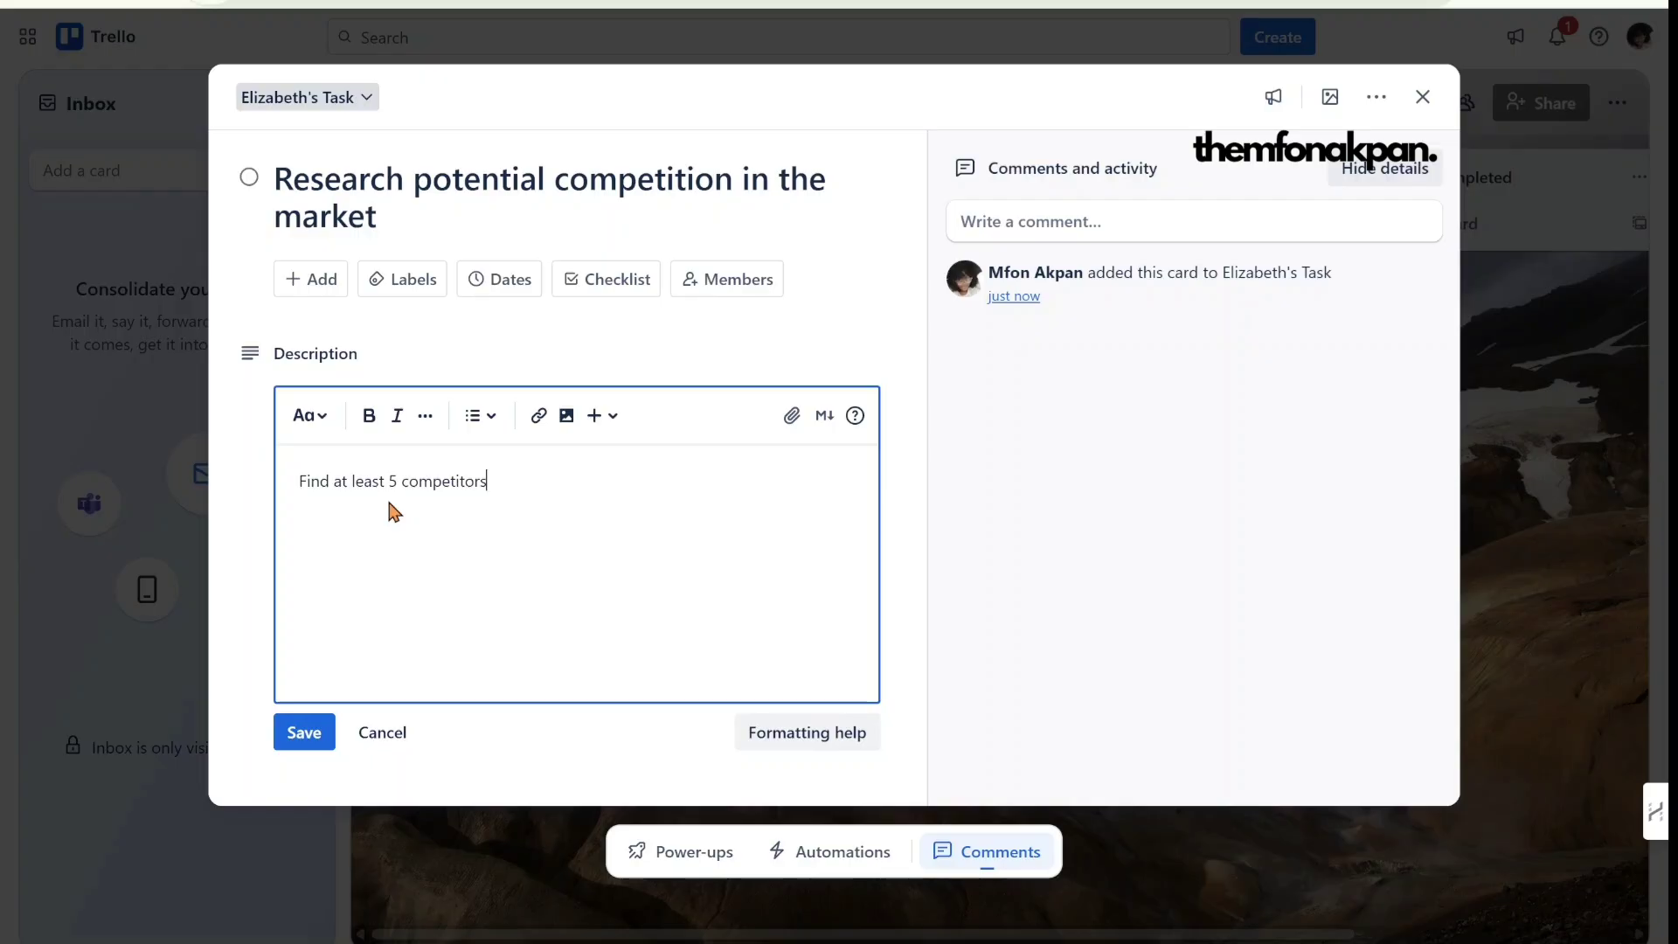
type(", list their websites, pricing")
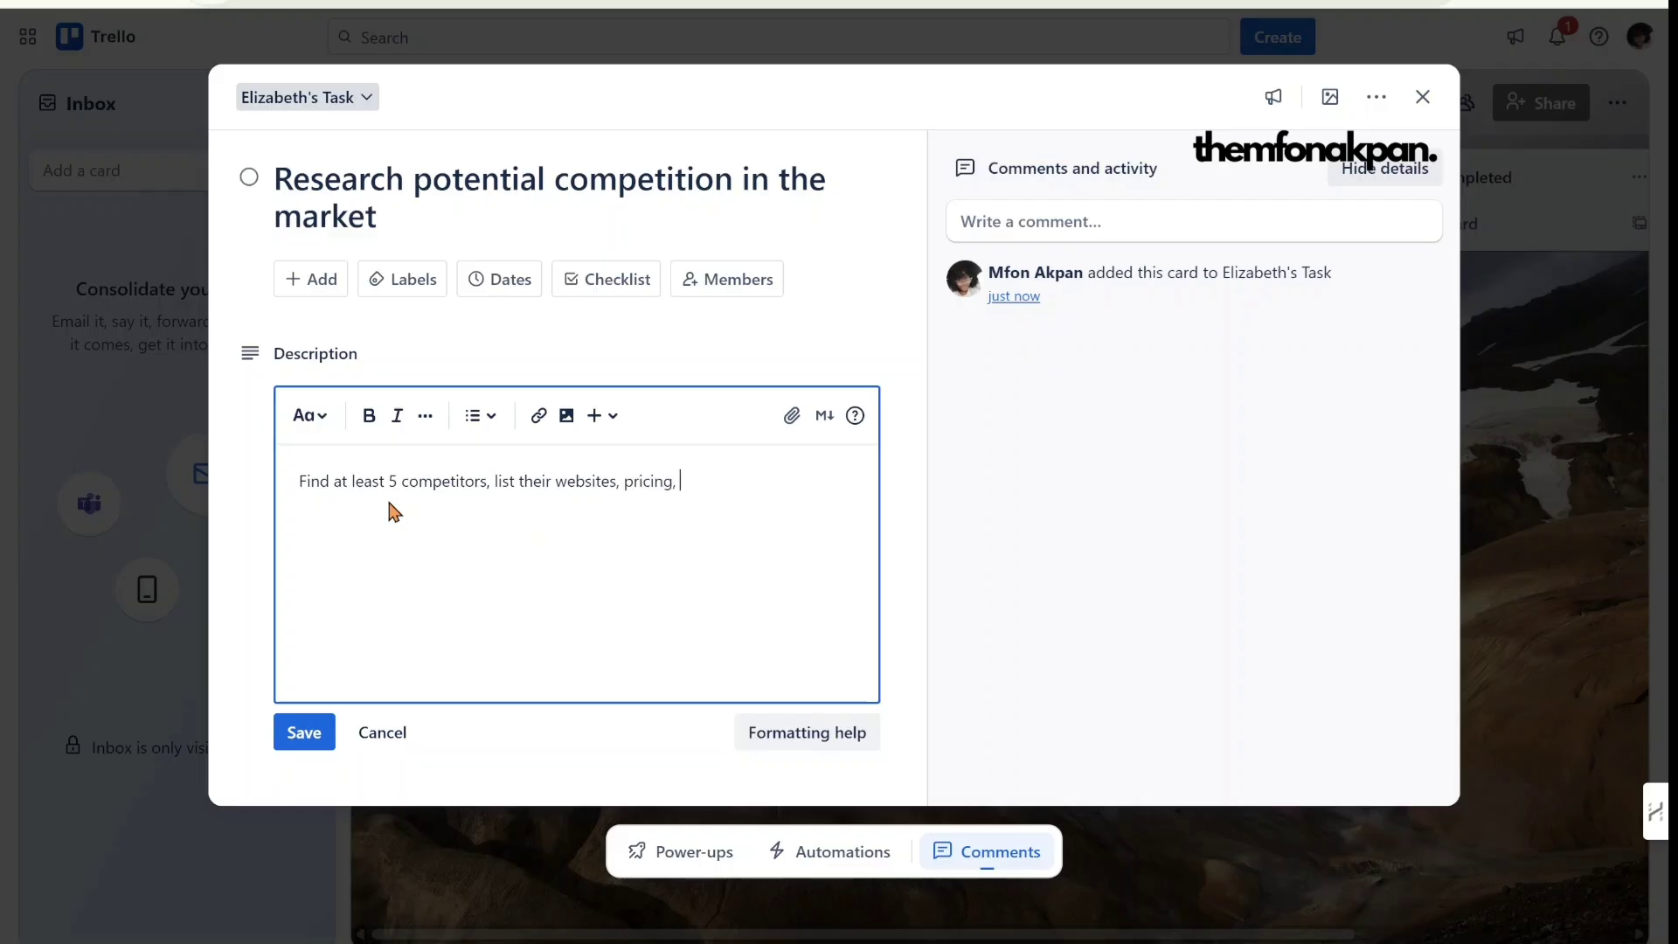
type(", and features on a google shee")
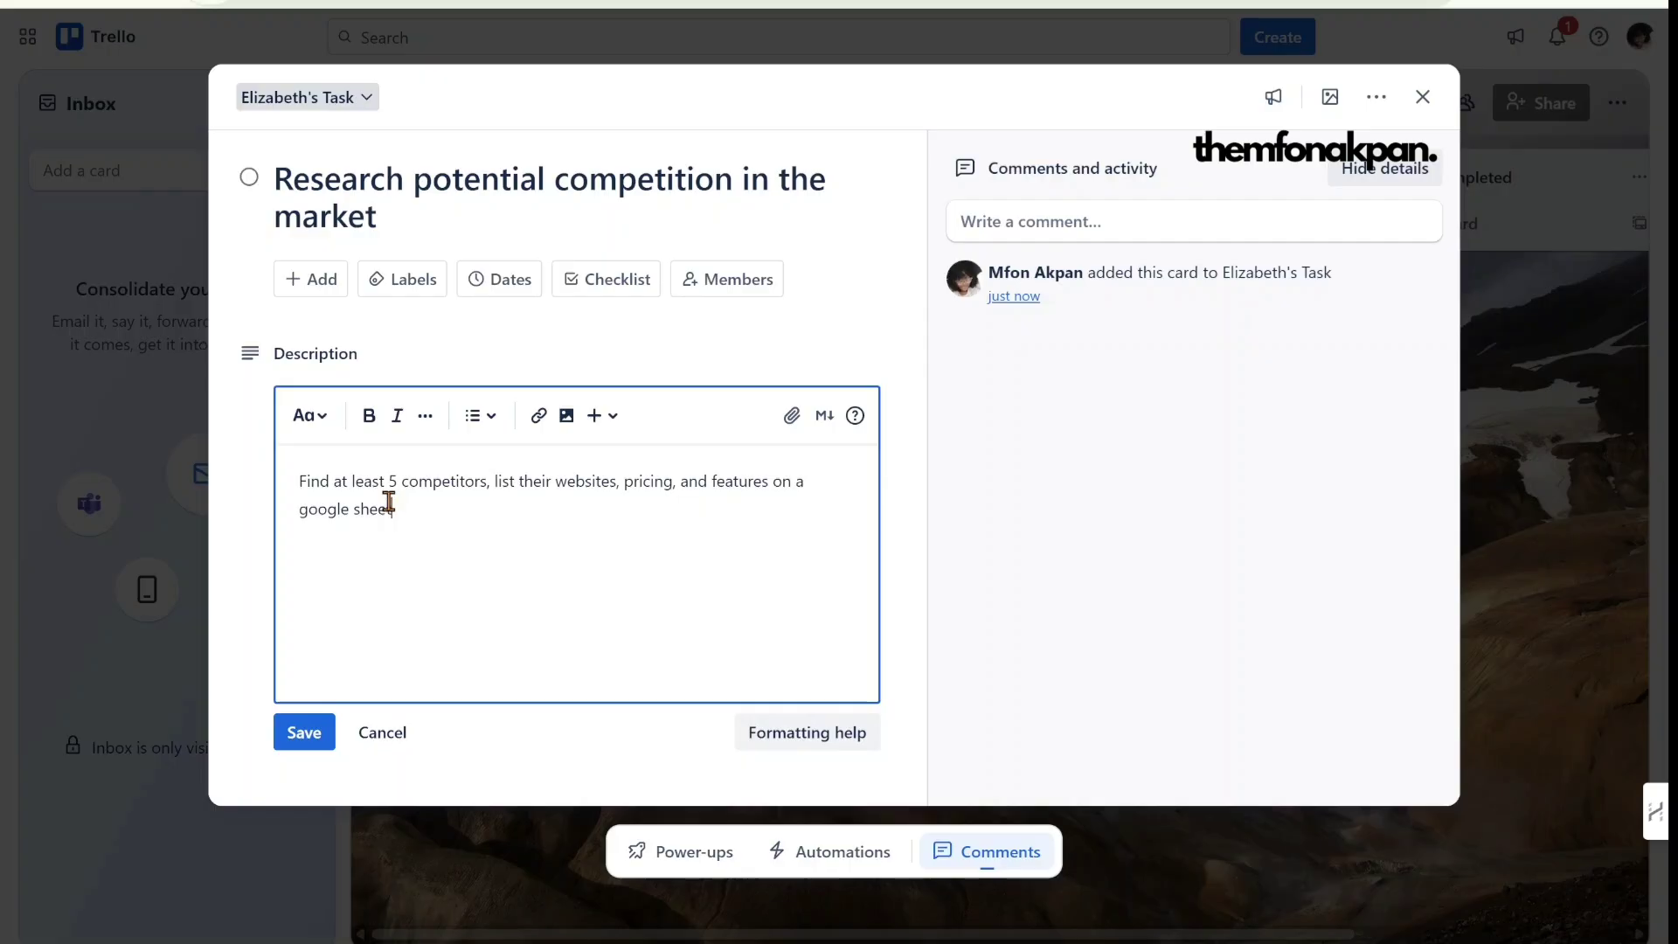
type("t")
left_click(304, 738)
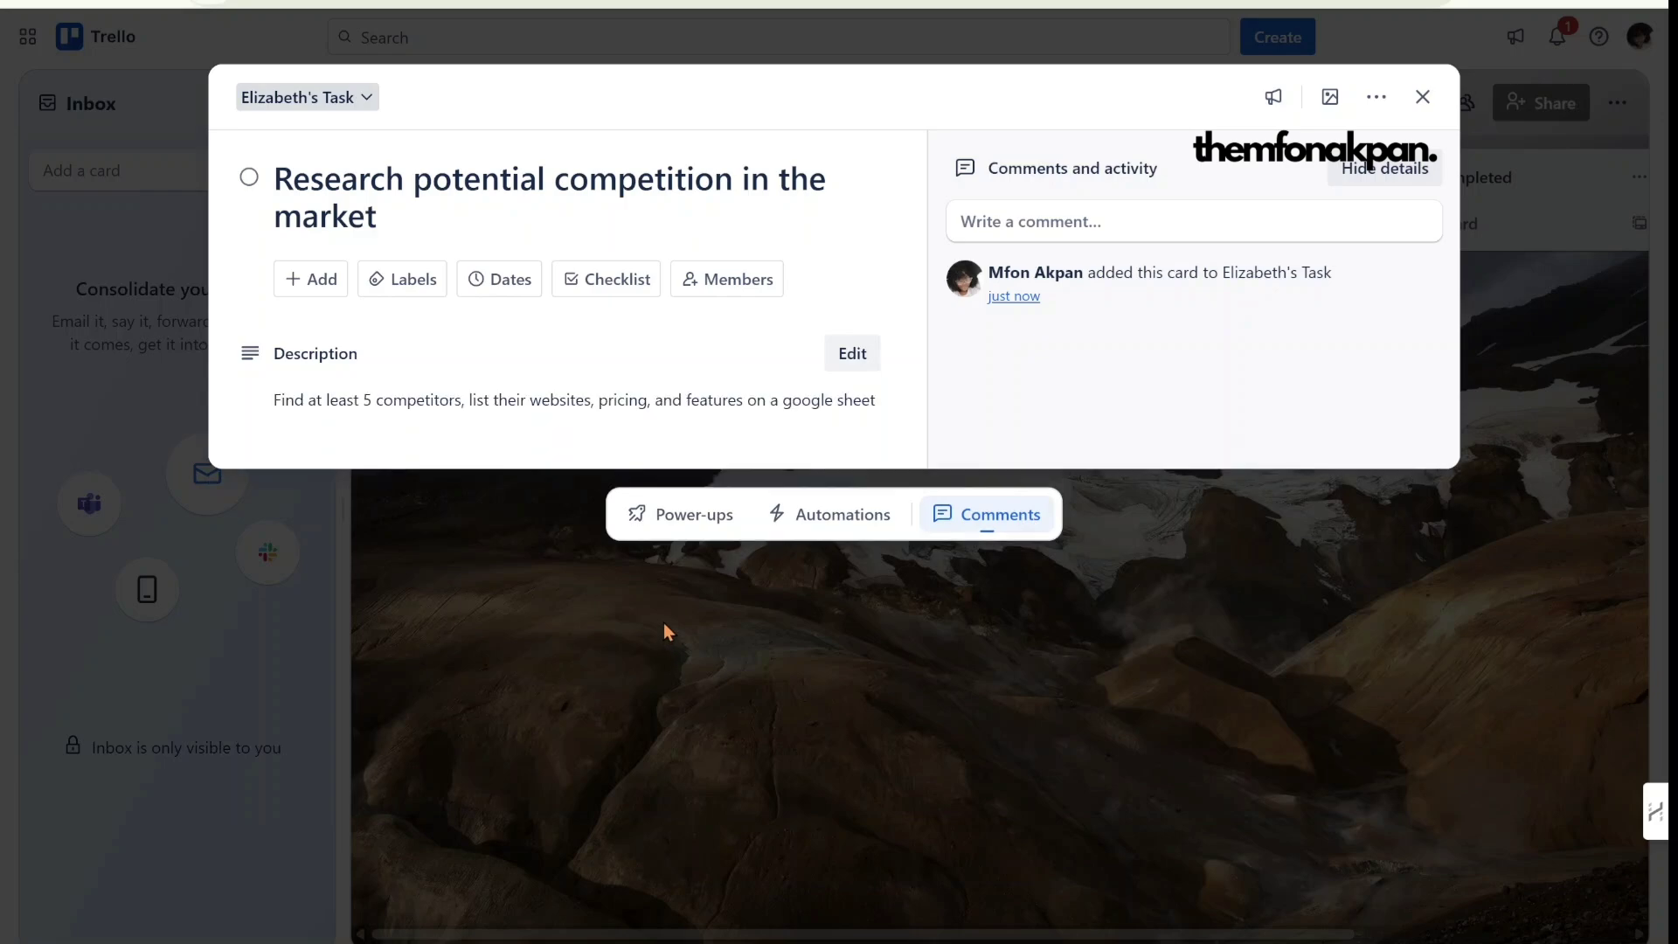
- Set the market competition card's due date to 8/30/2025 at 12:02 PM, with a reminder 1 day before
key("d")
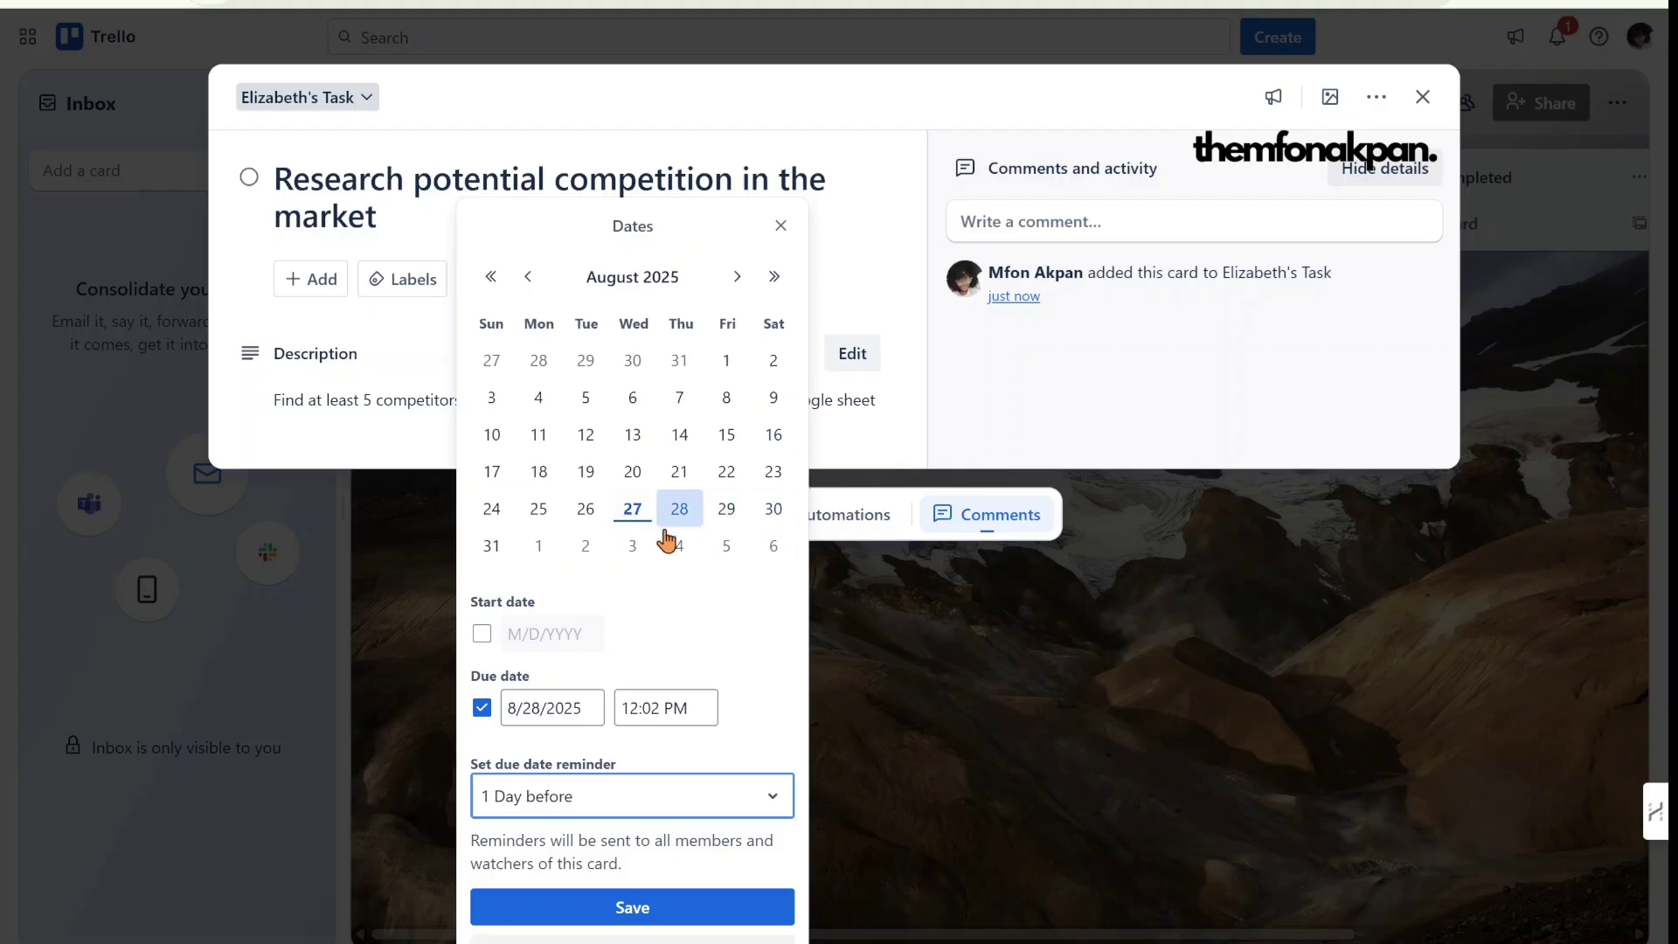
left_click(775, 516)
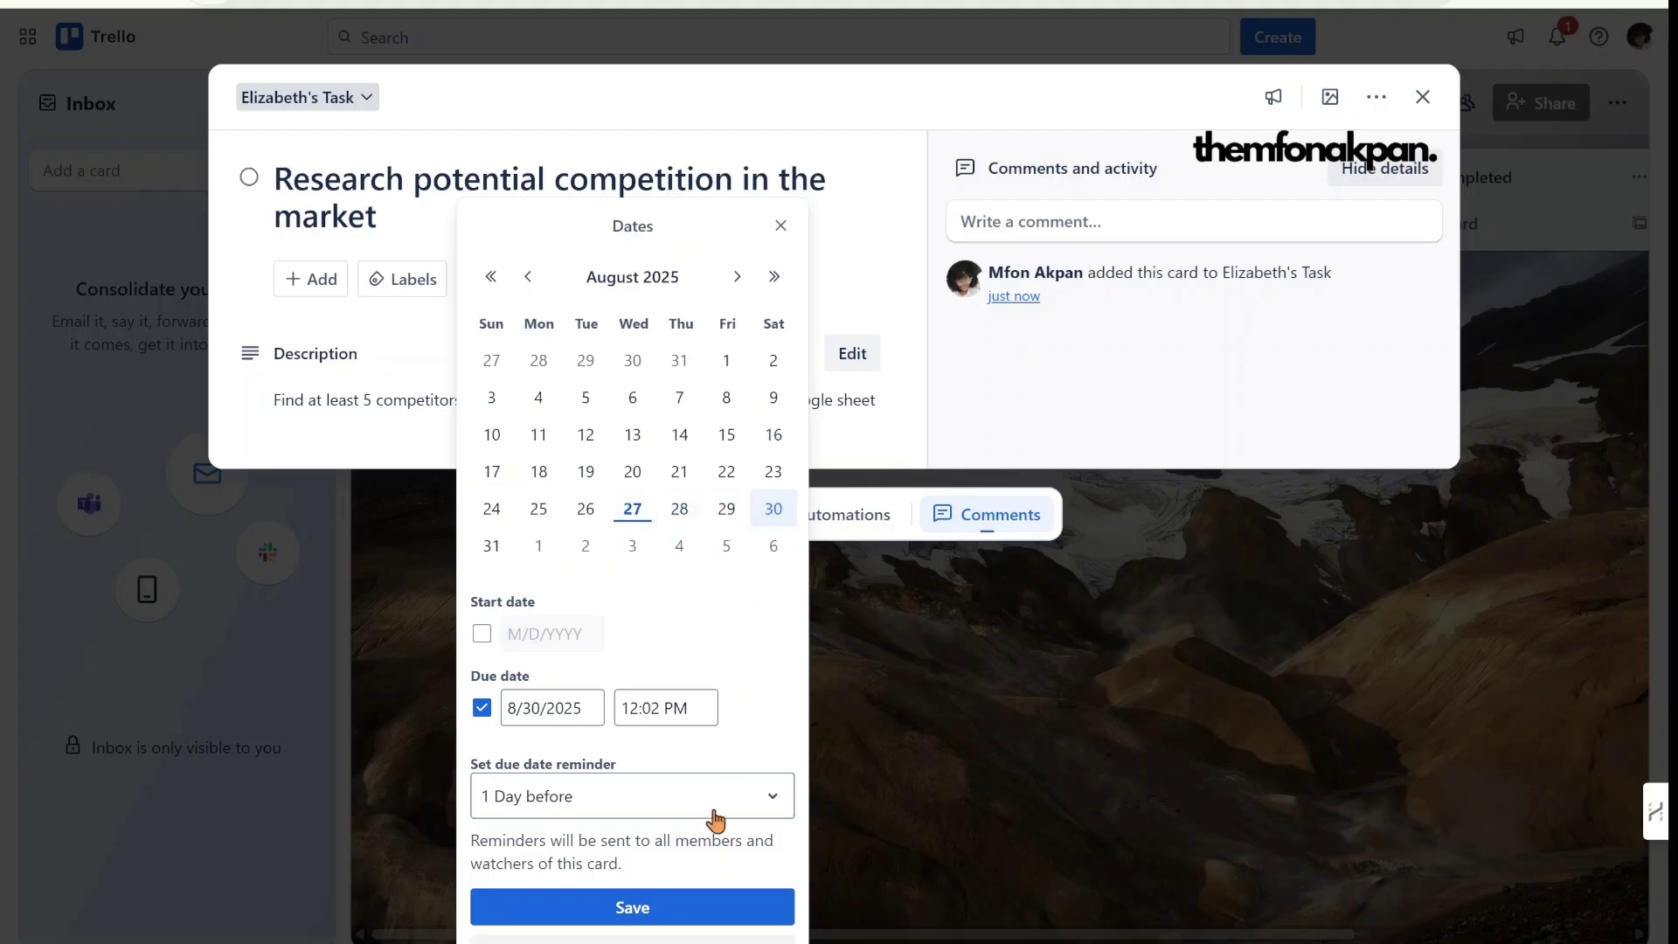
left_click(635, 907)
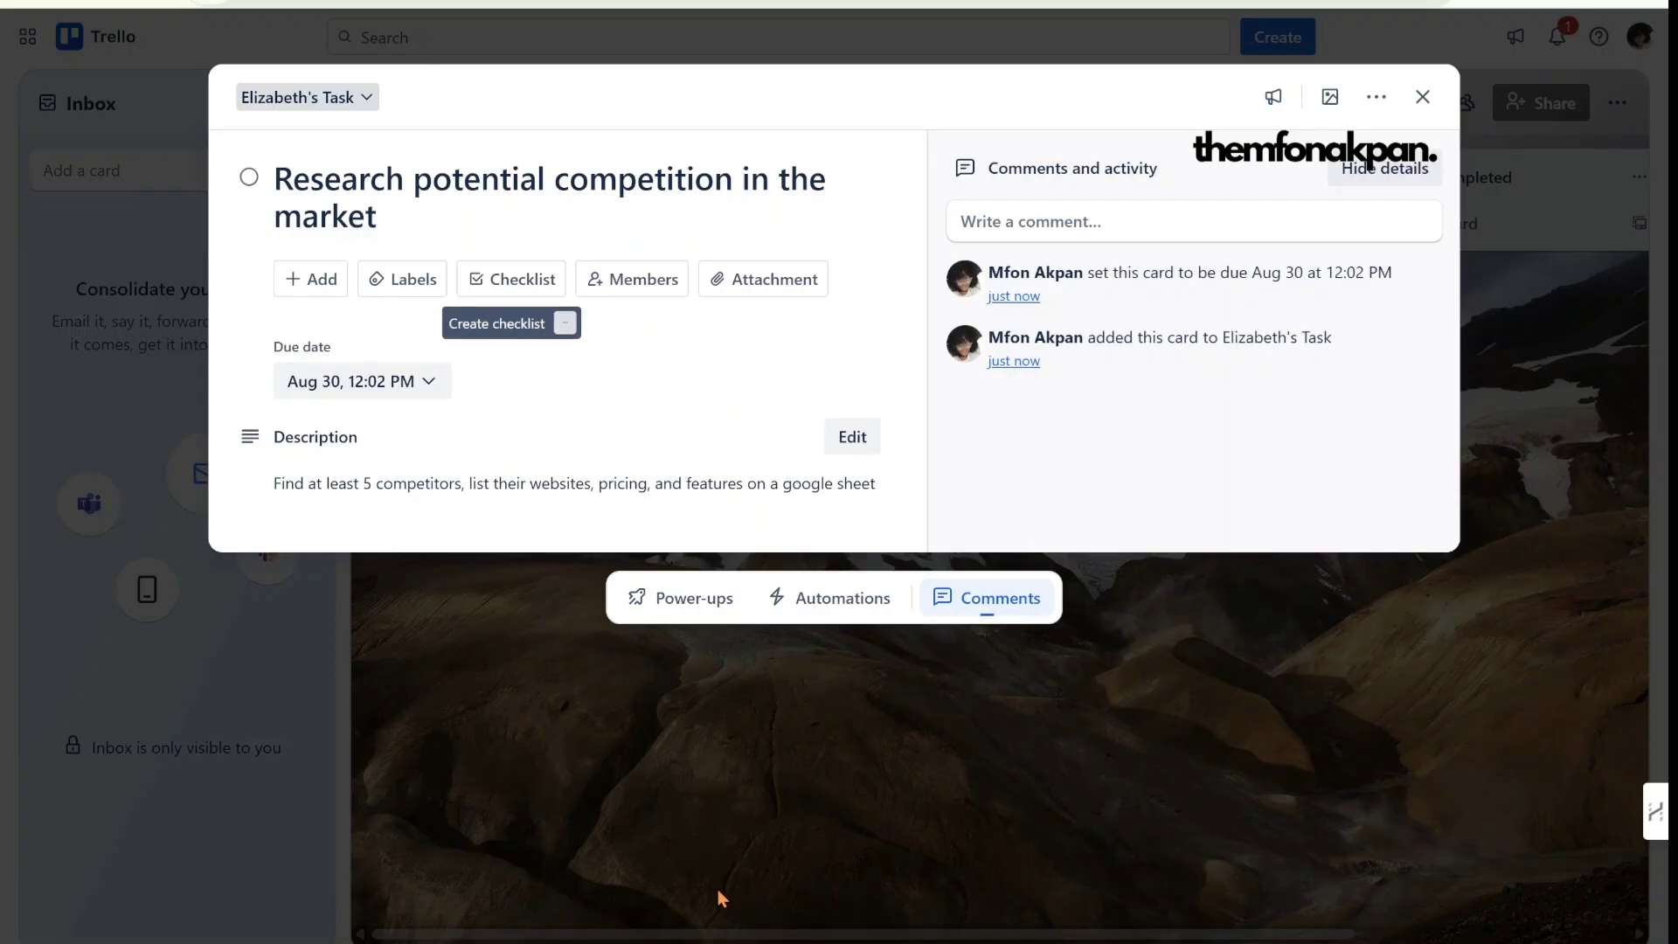
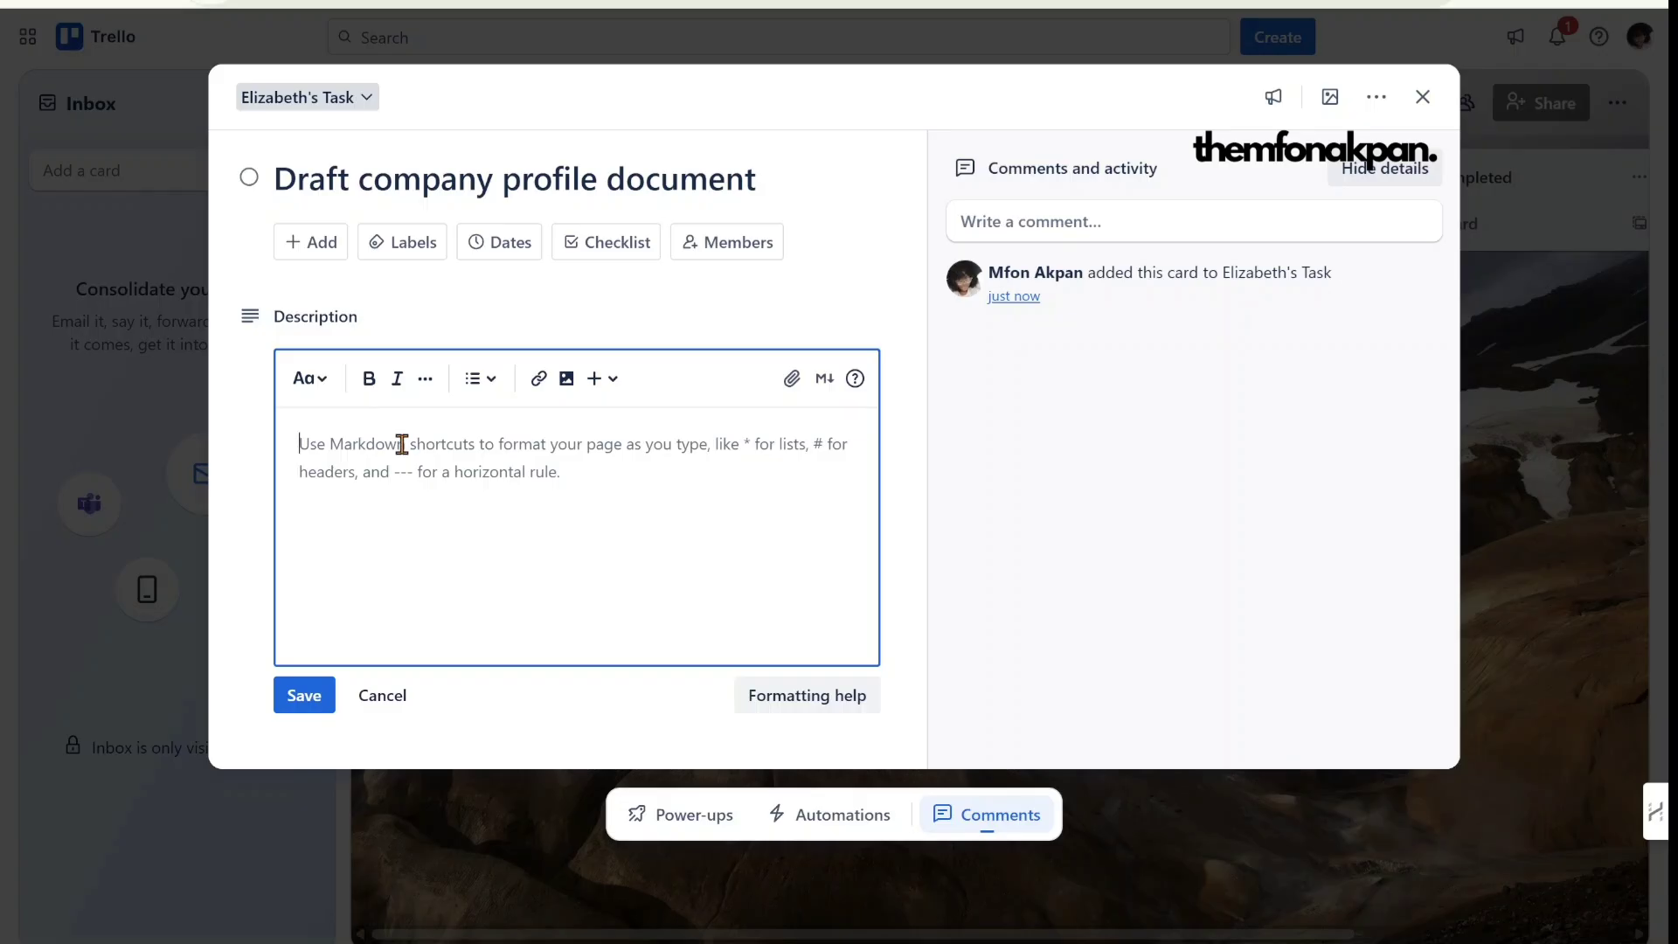
- Save the description "1 page PDF with company mission, vision,and short bio for about us page." on the "Draft company profile document" card and close it
type("1")
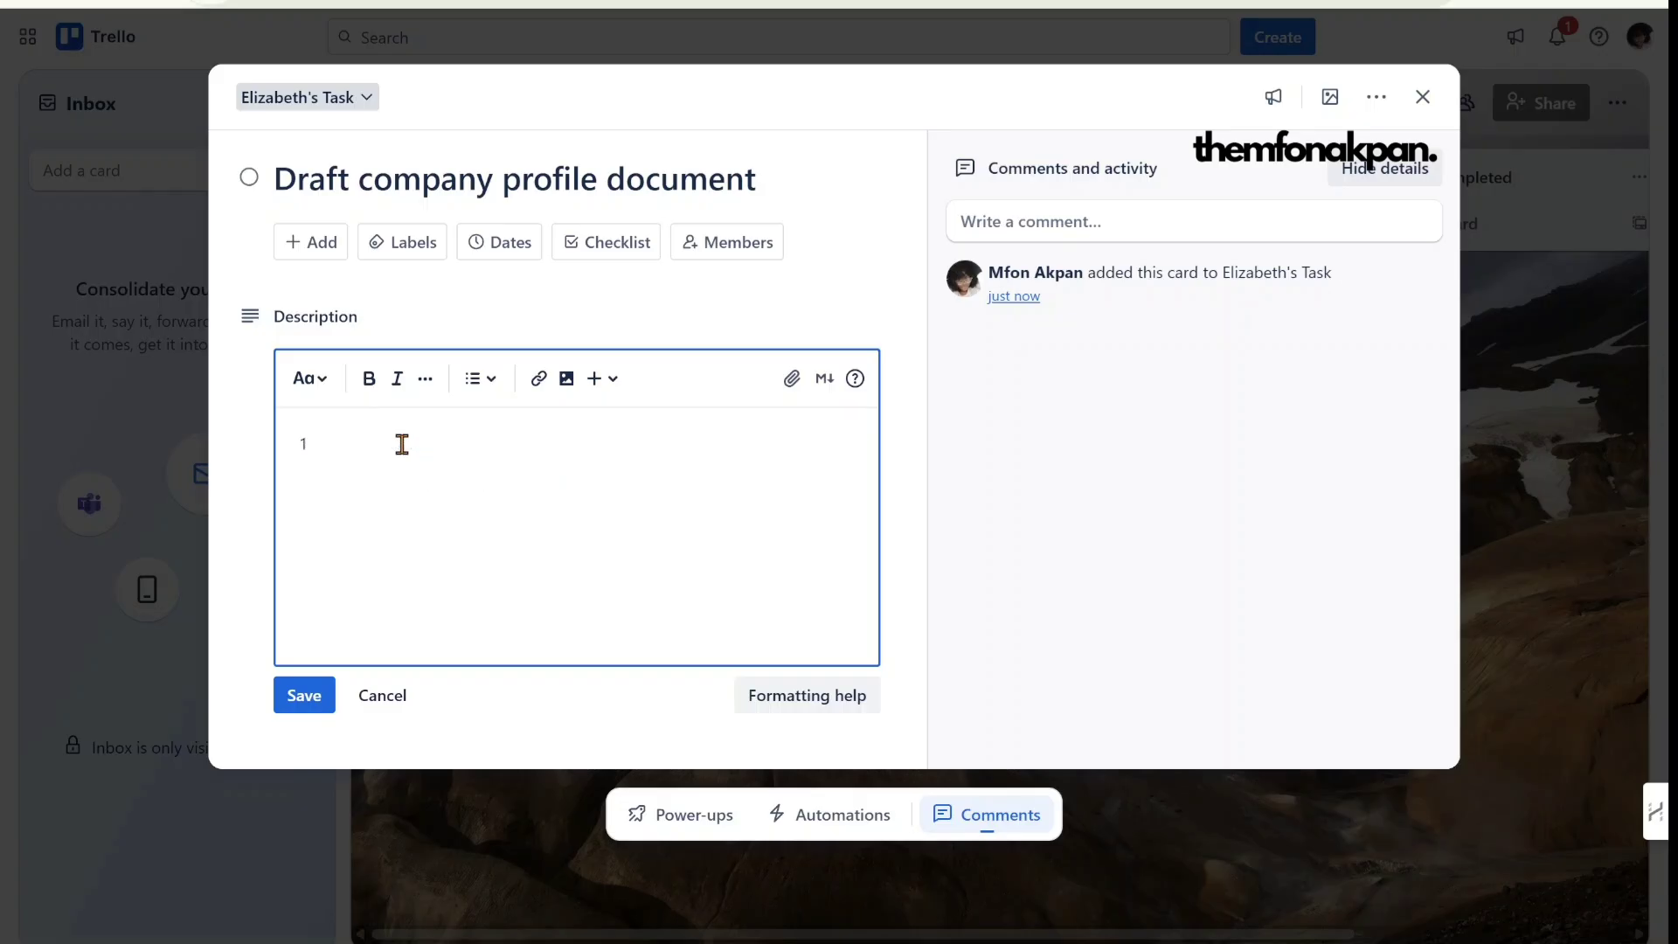
type(" page PDF with company")
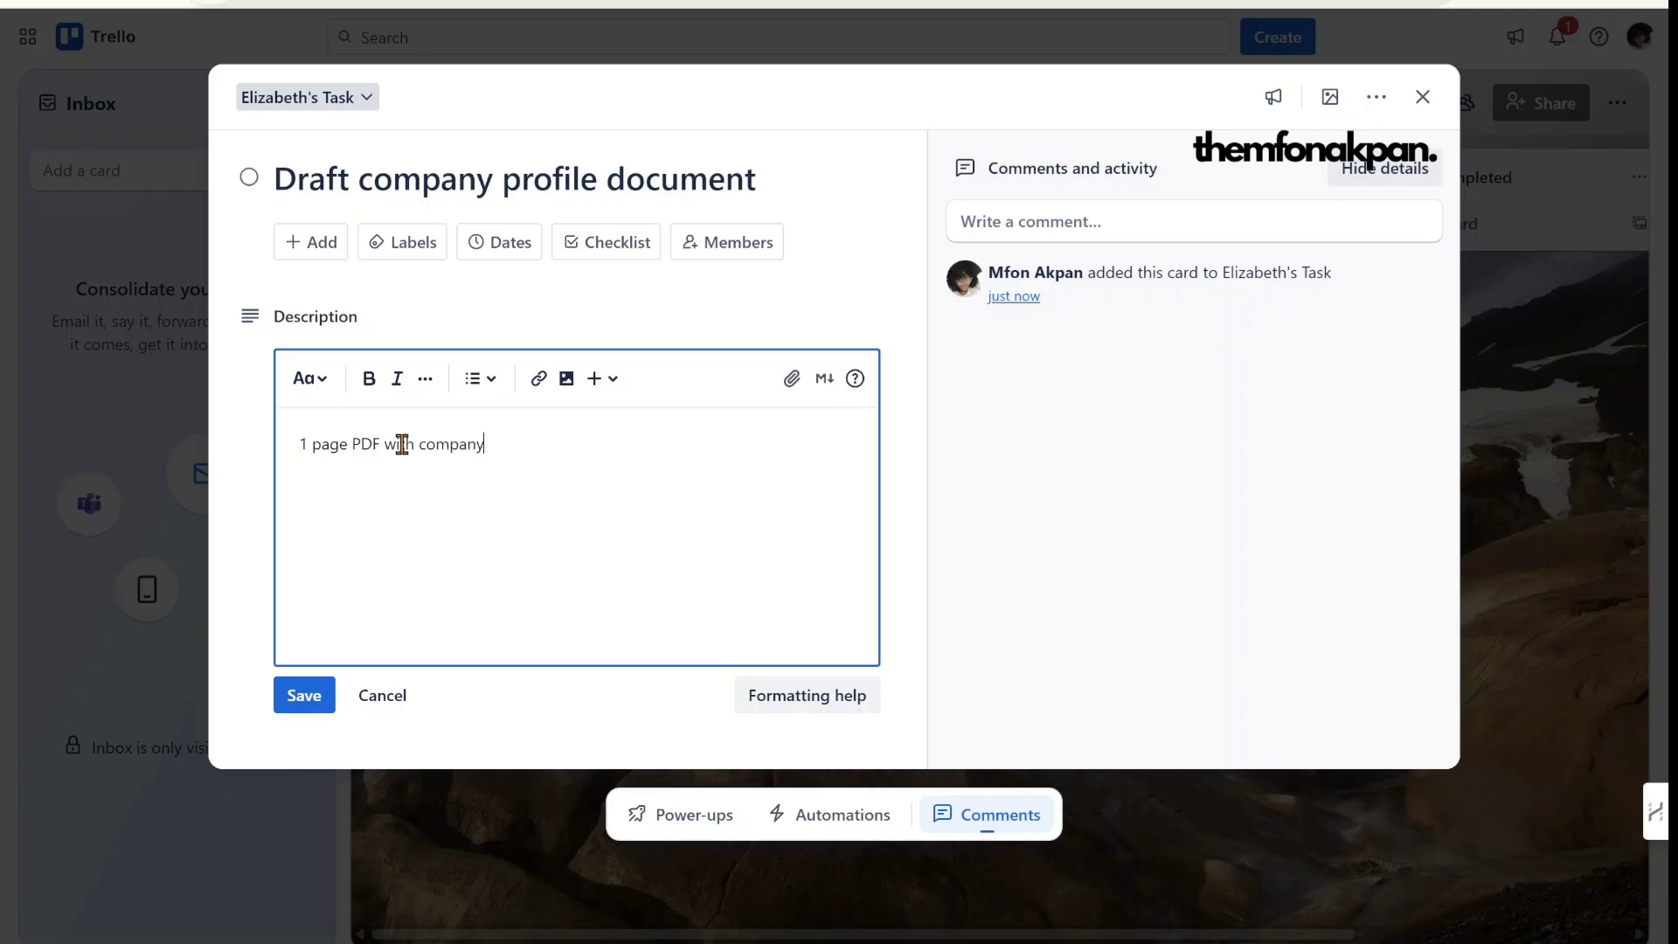
type(" mission, vision,and s")
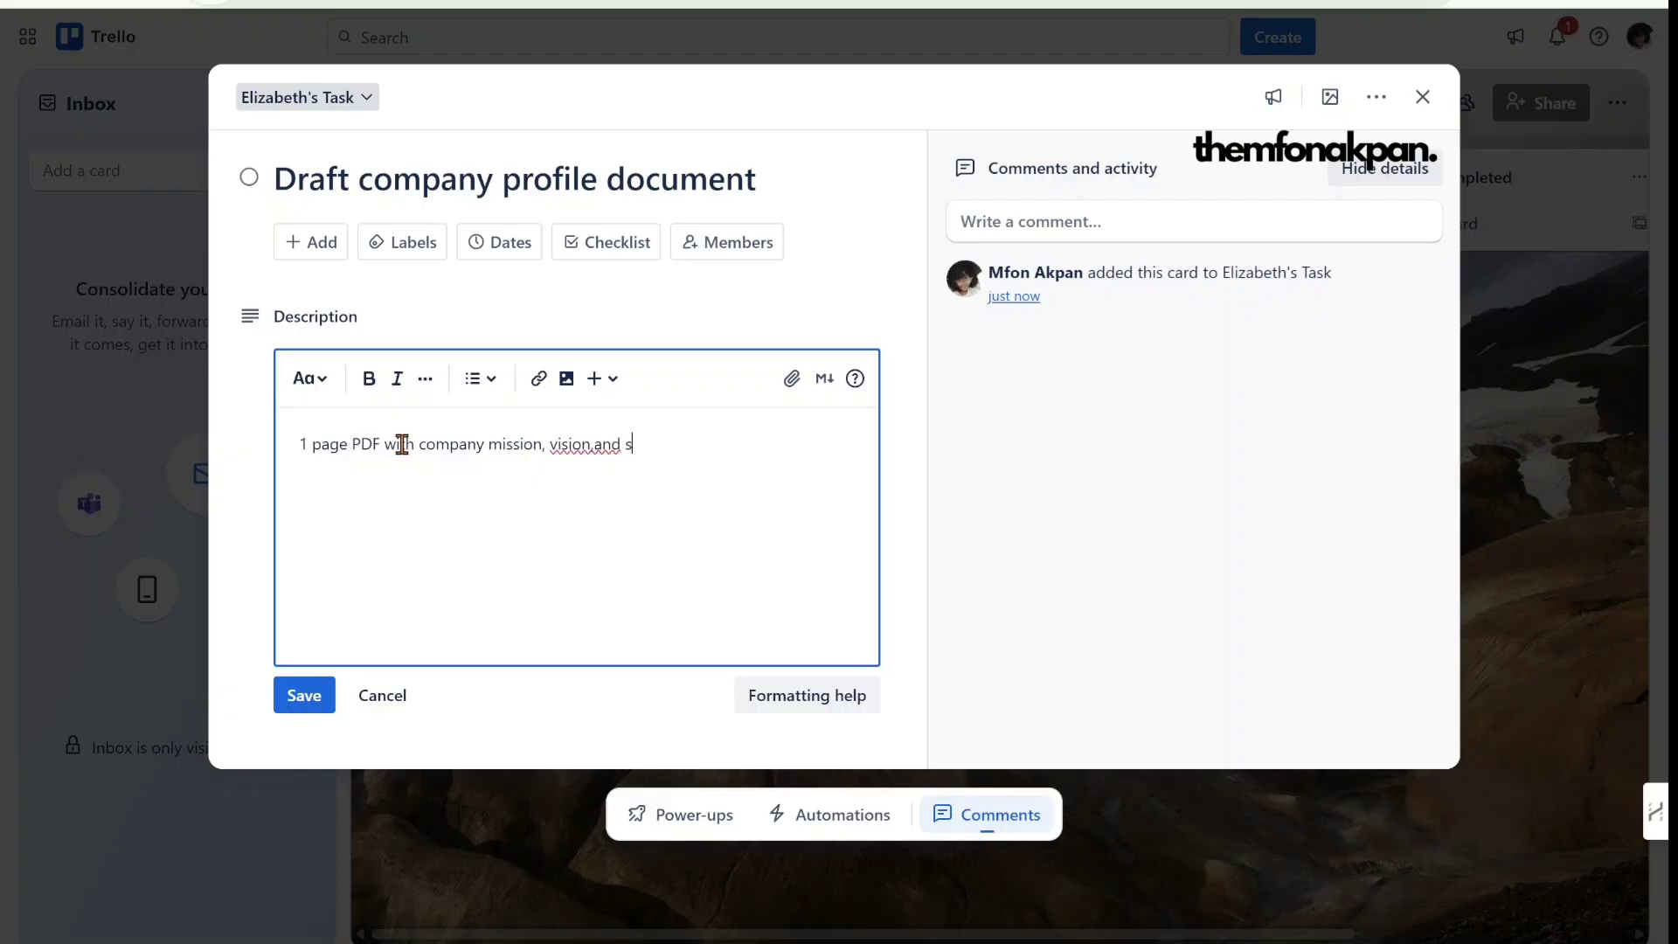
type("hort bio for about us page.")
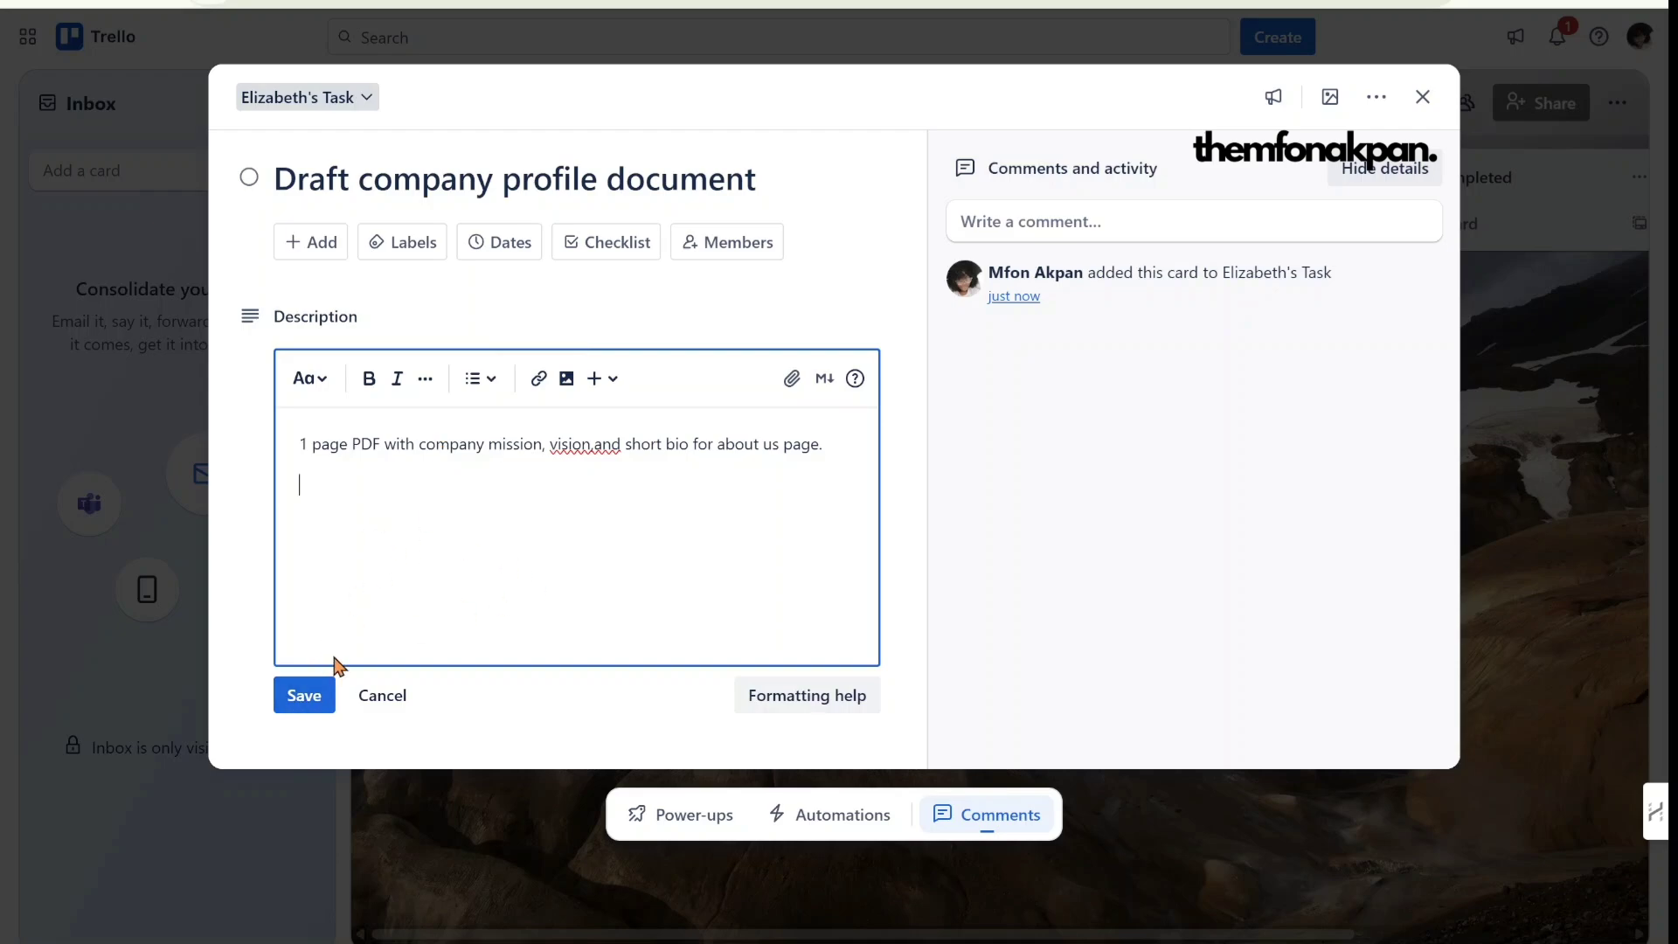
left_click(332, 695)
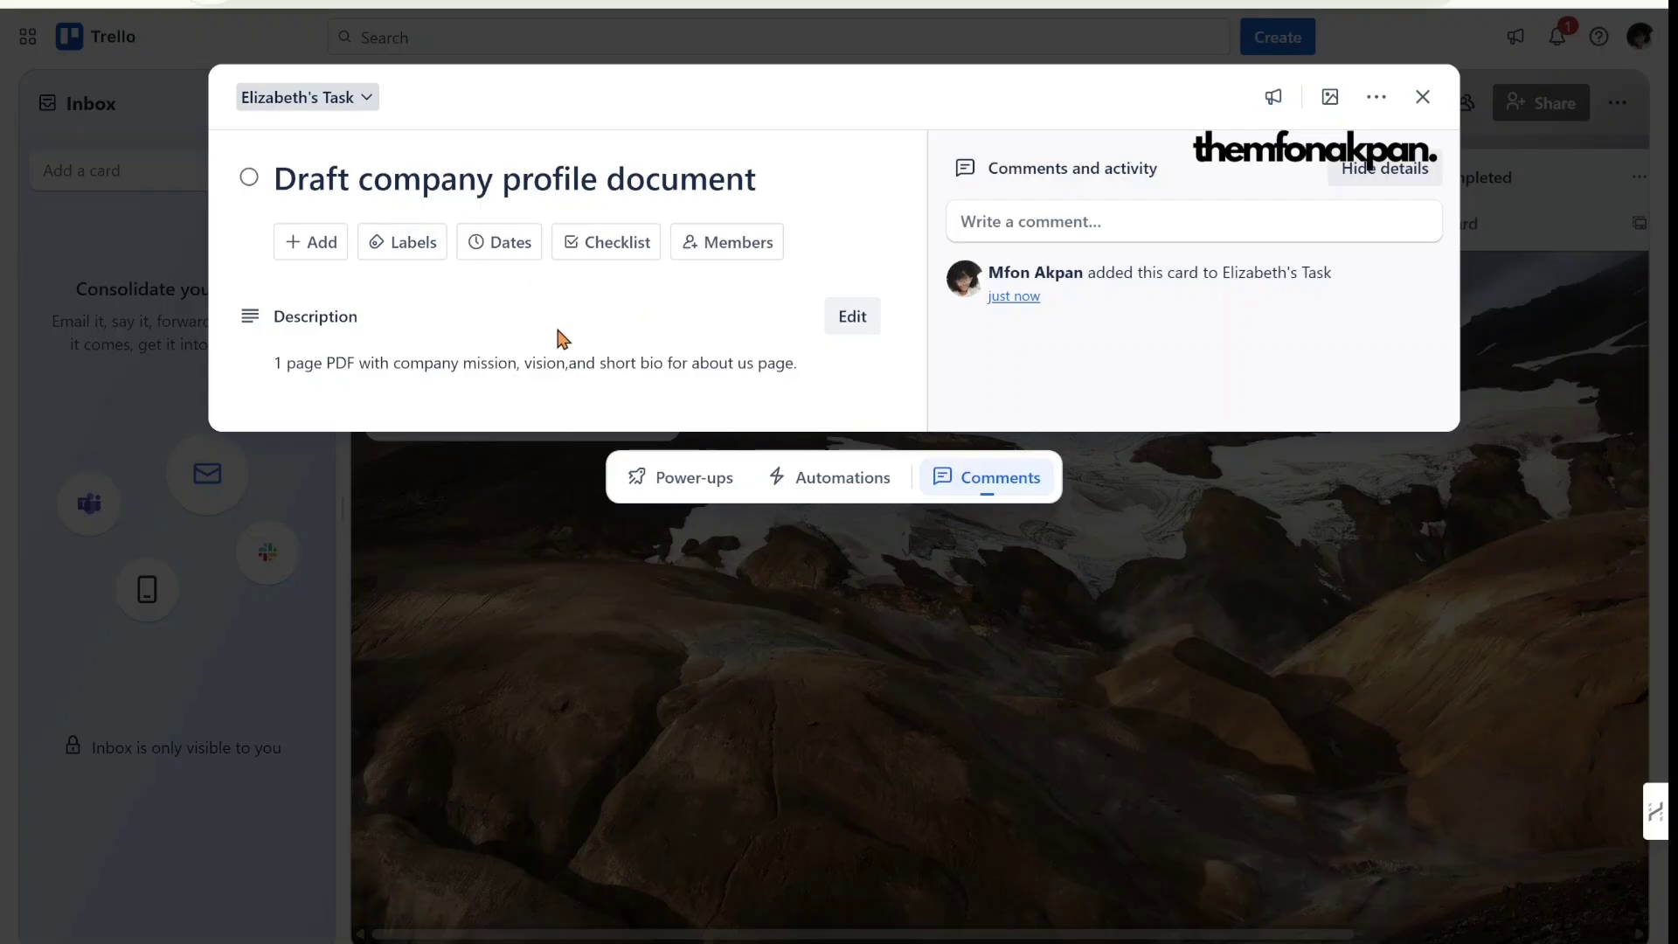
left_click(611, 267)
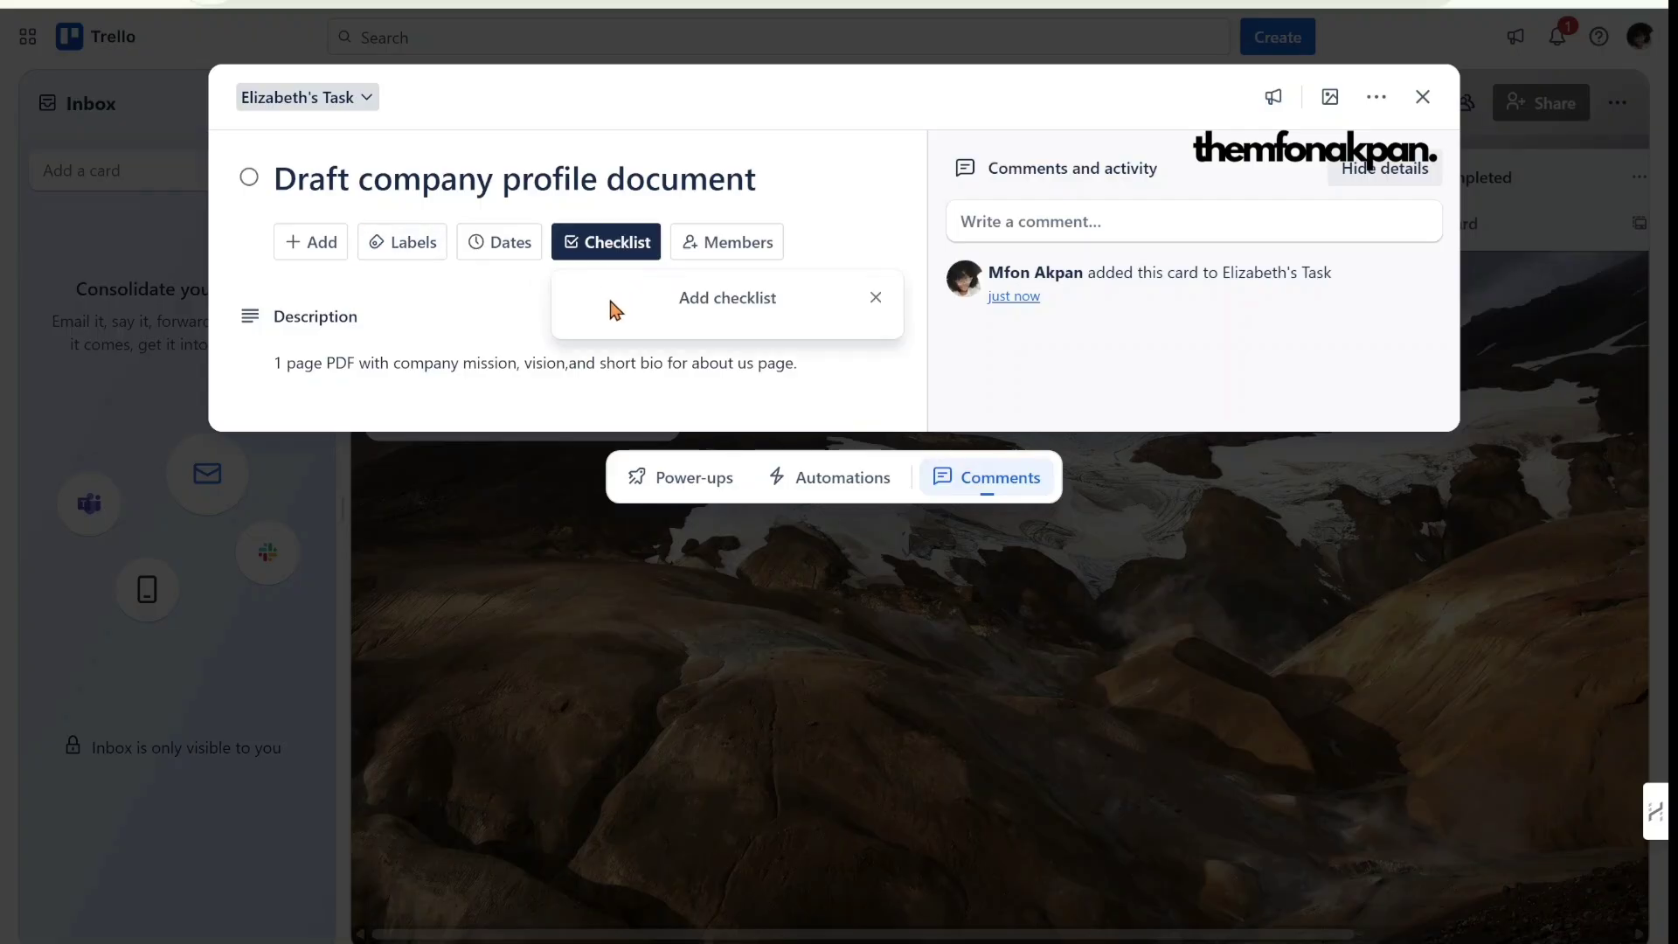
key("Escape")
key("Escape")
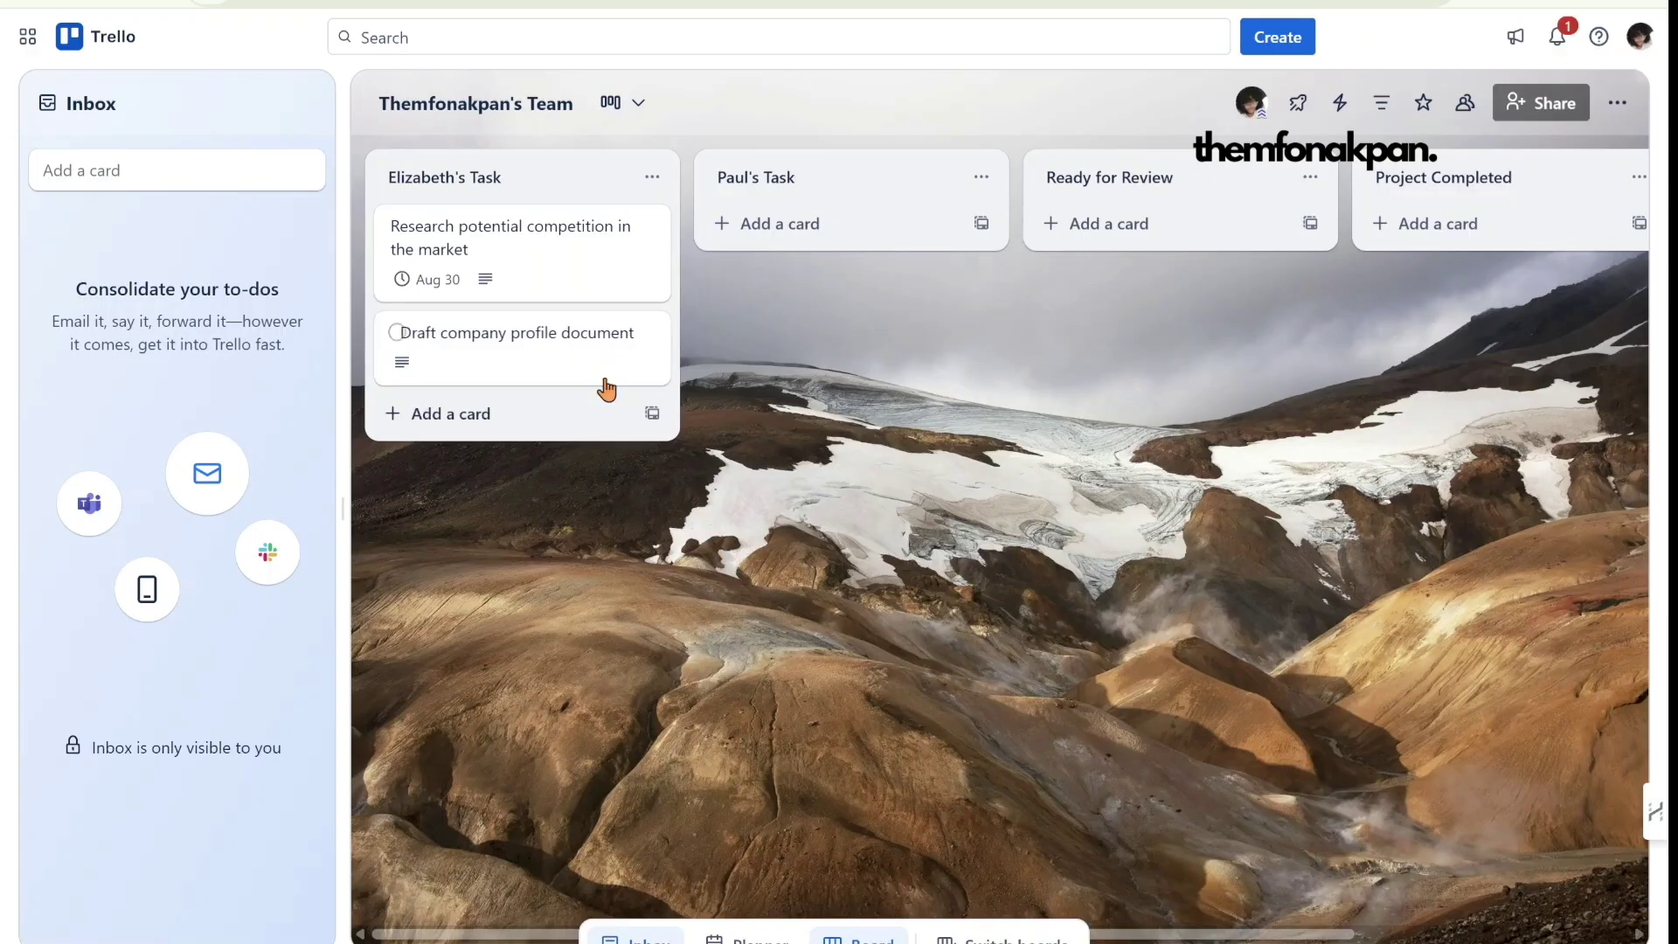
- Add a card titled "Create a content calendar for next month" to the second team member's task list
left_click(792, 227)
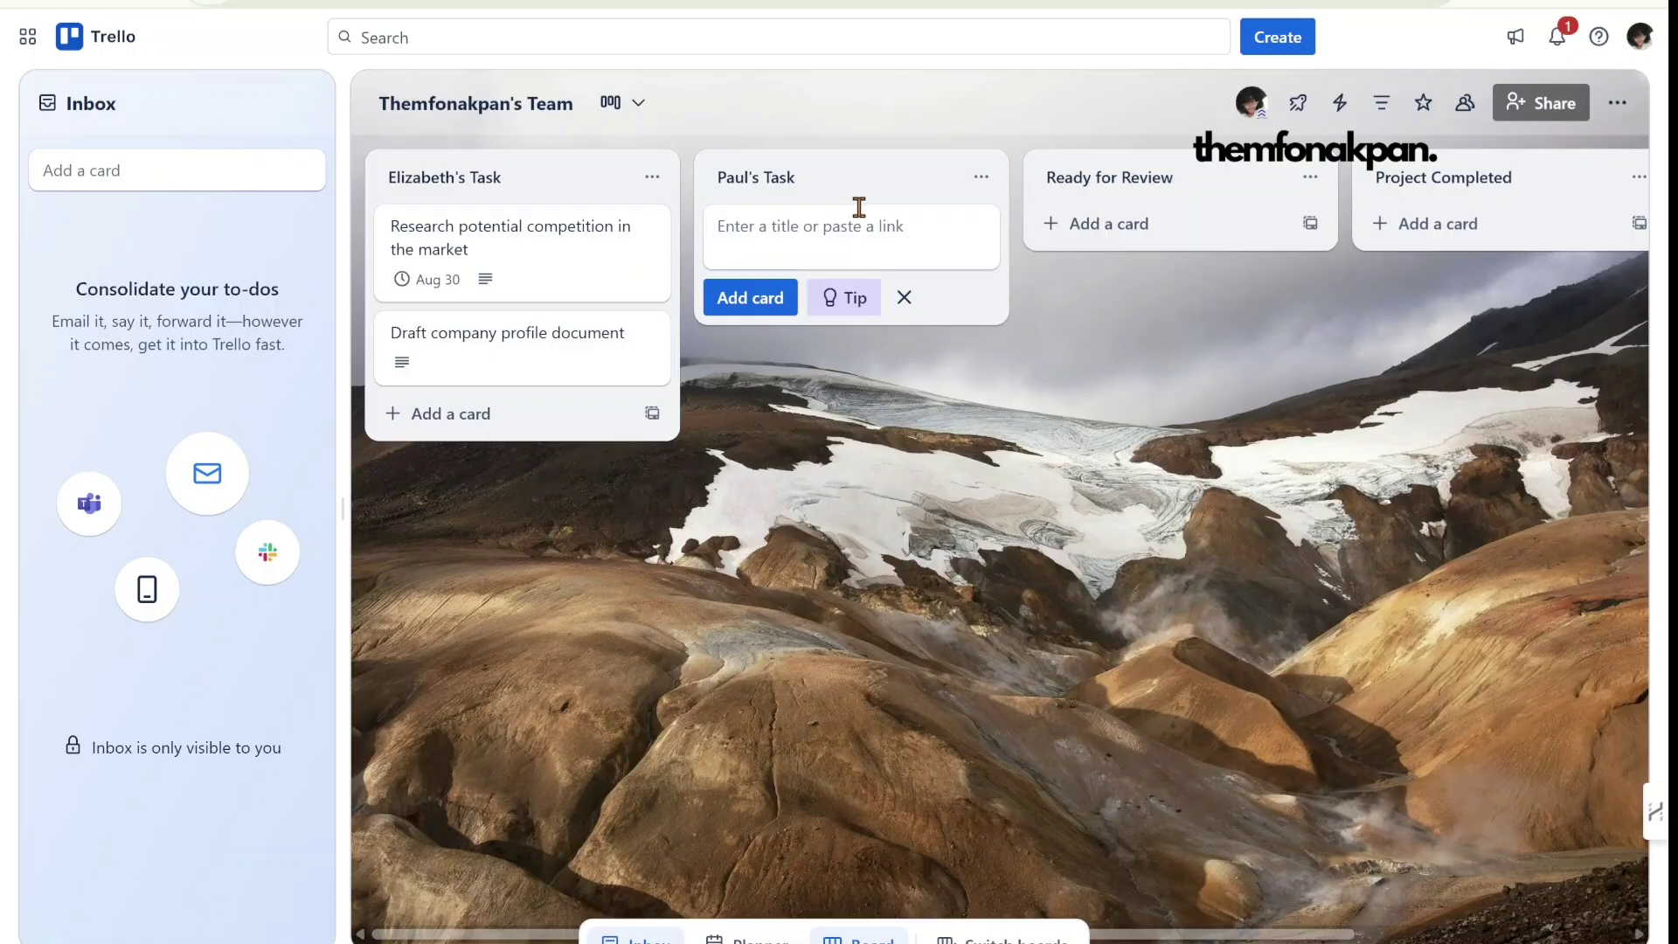
type("Create")
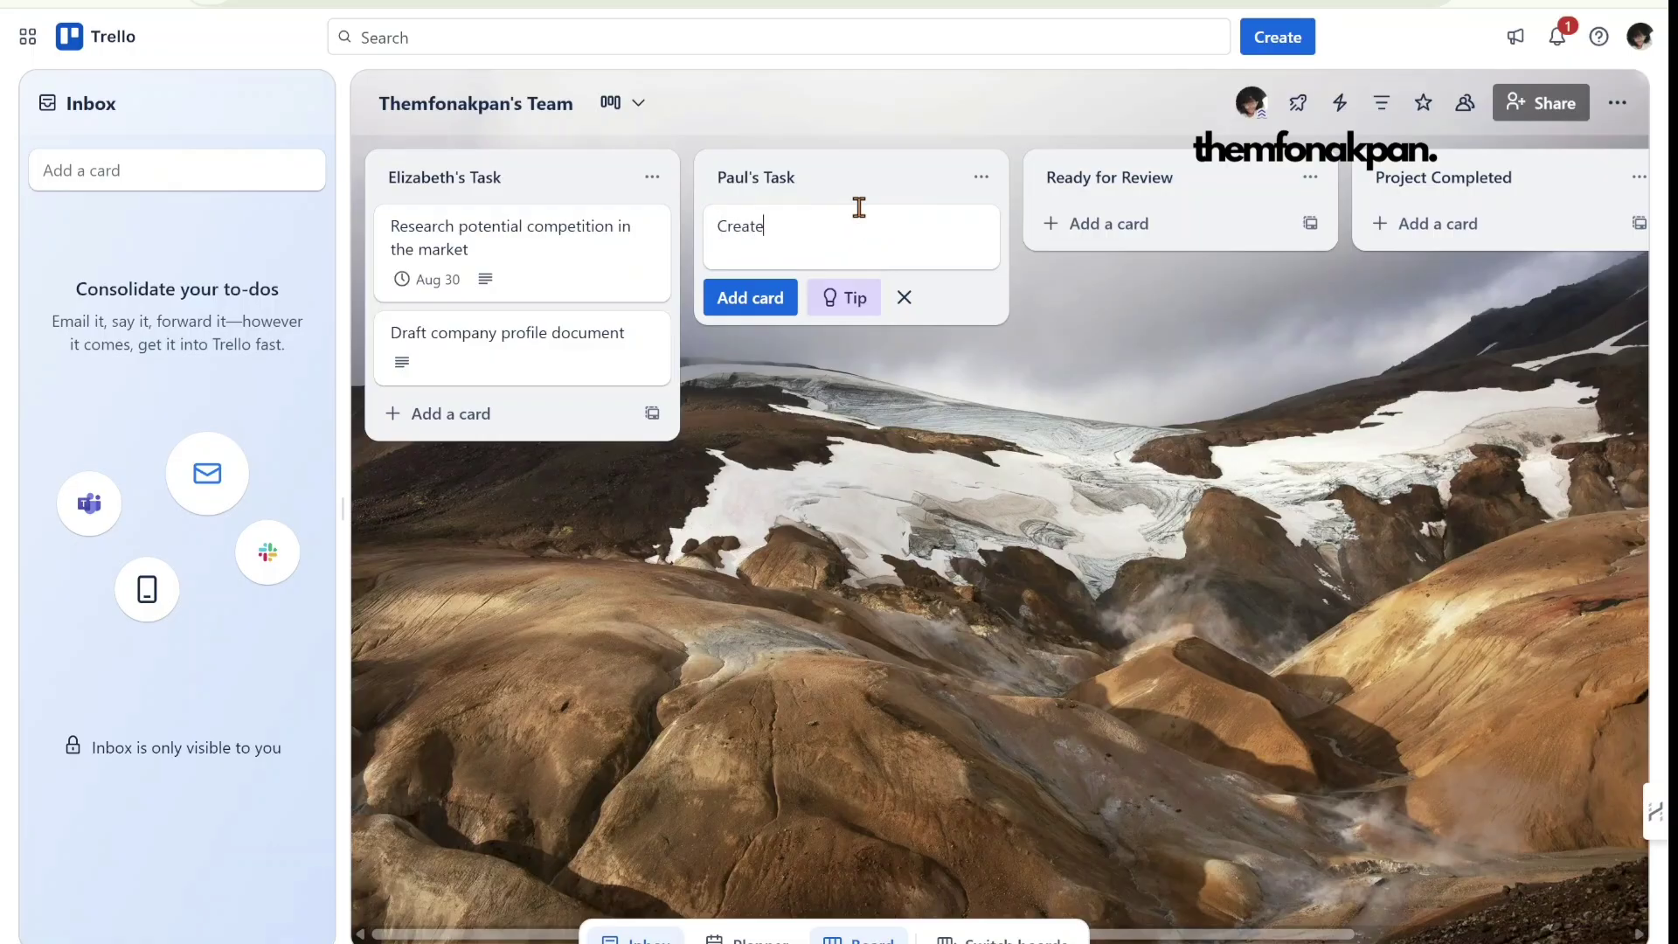
type(" a content calendar for next ")
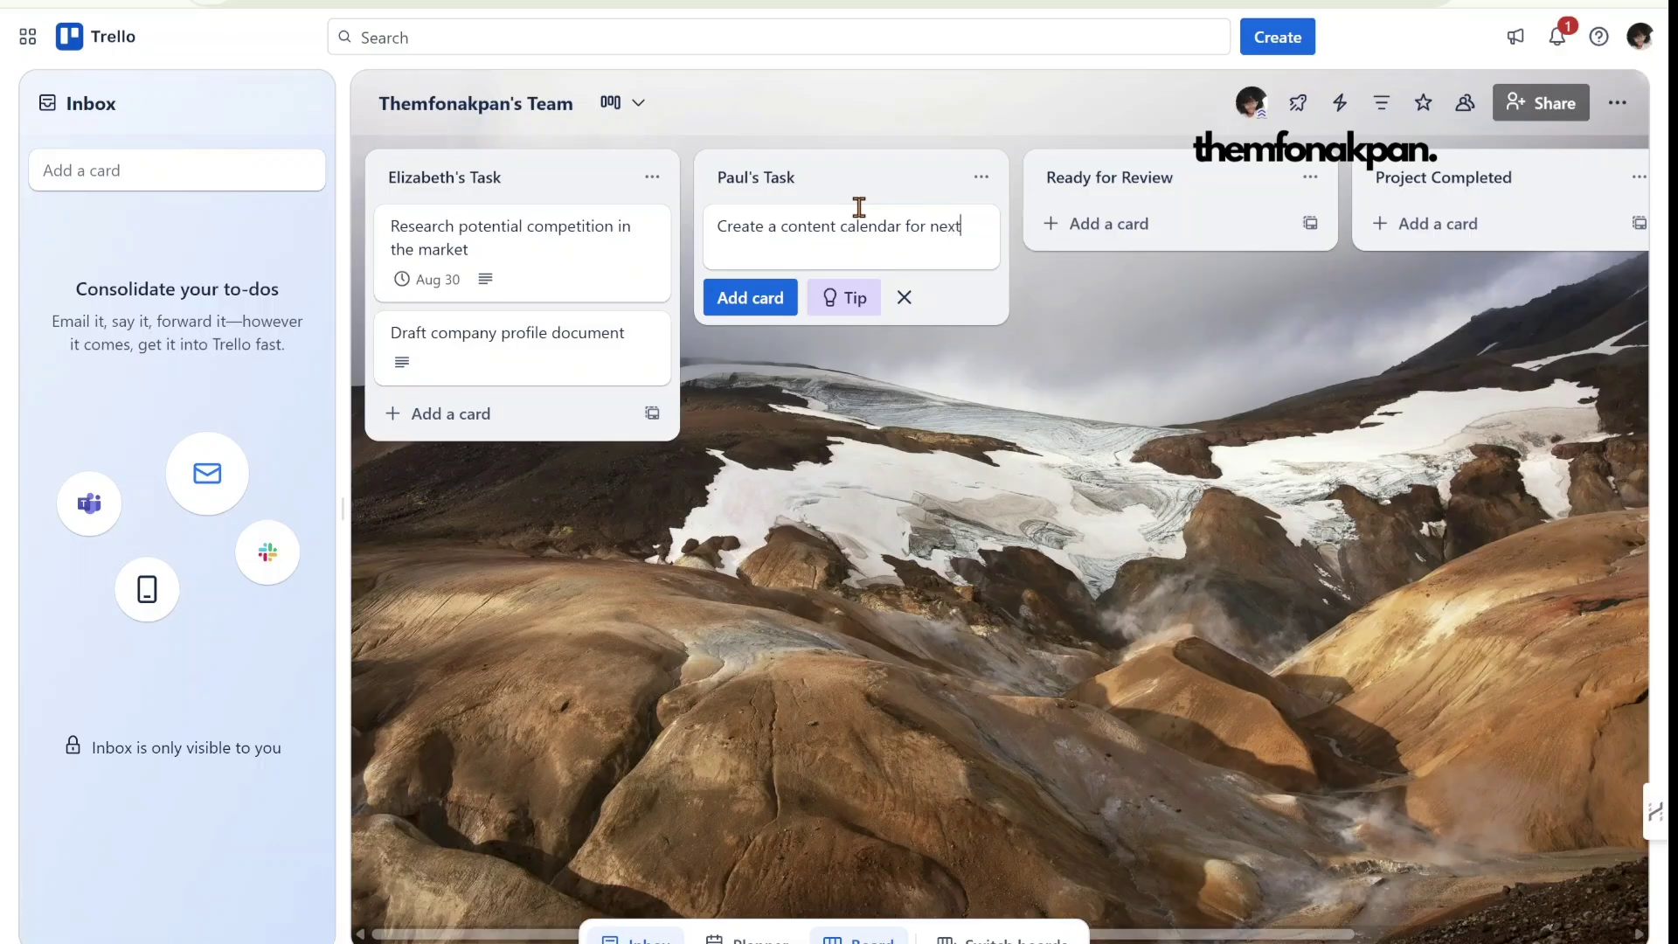
type("month")
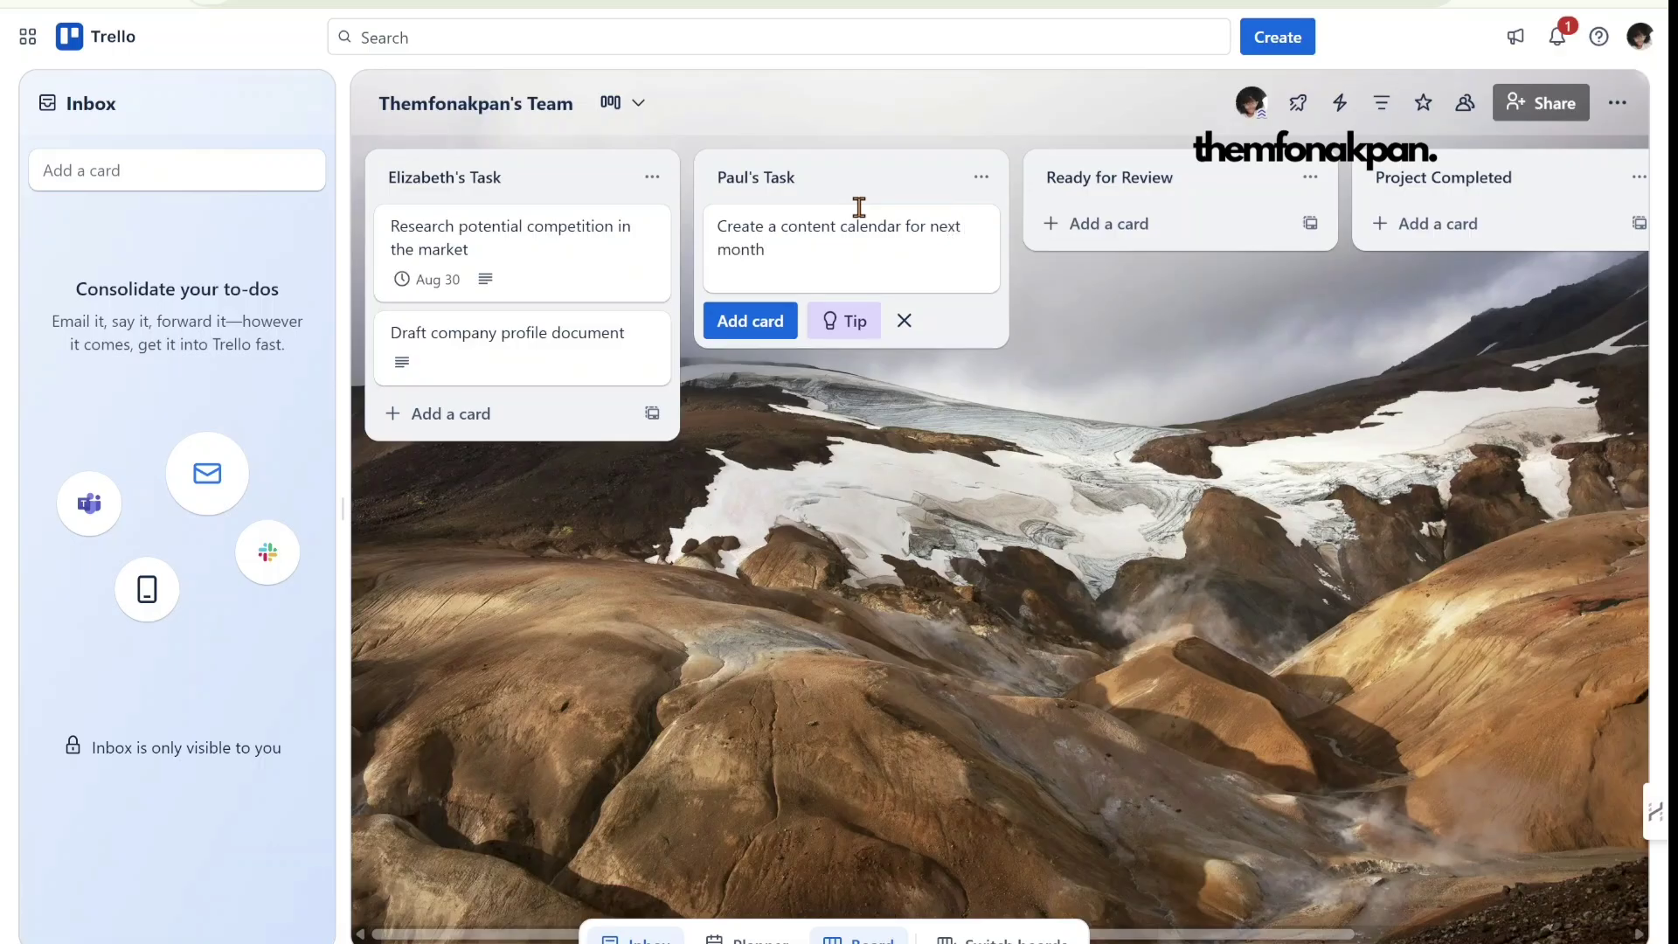
key("Return")
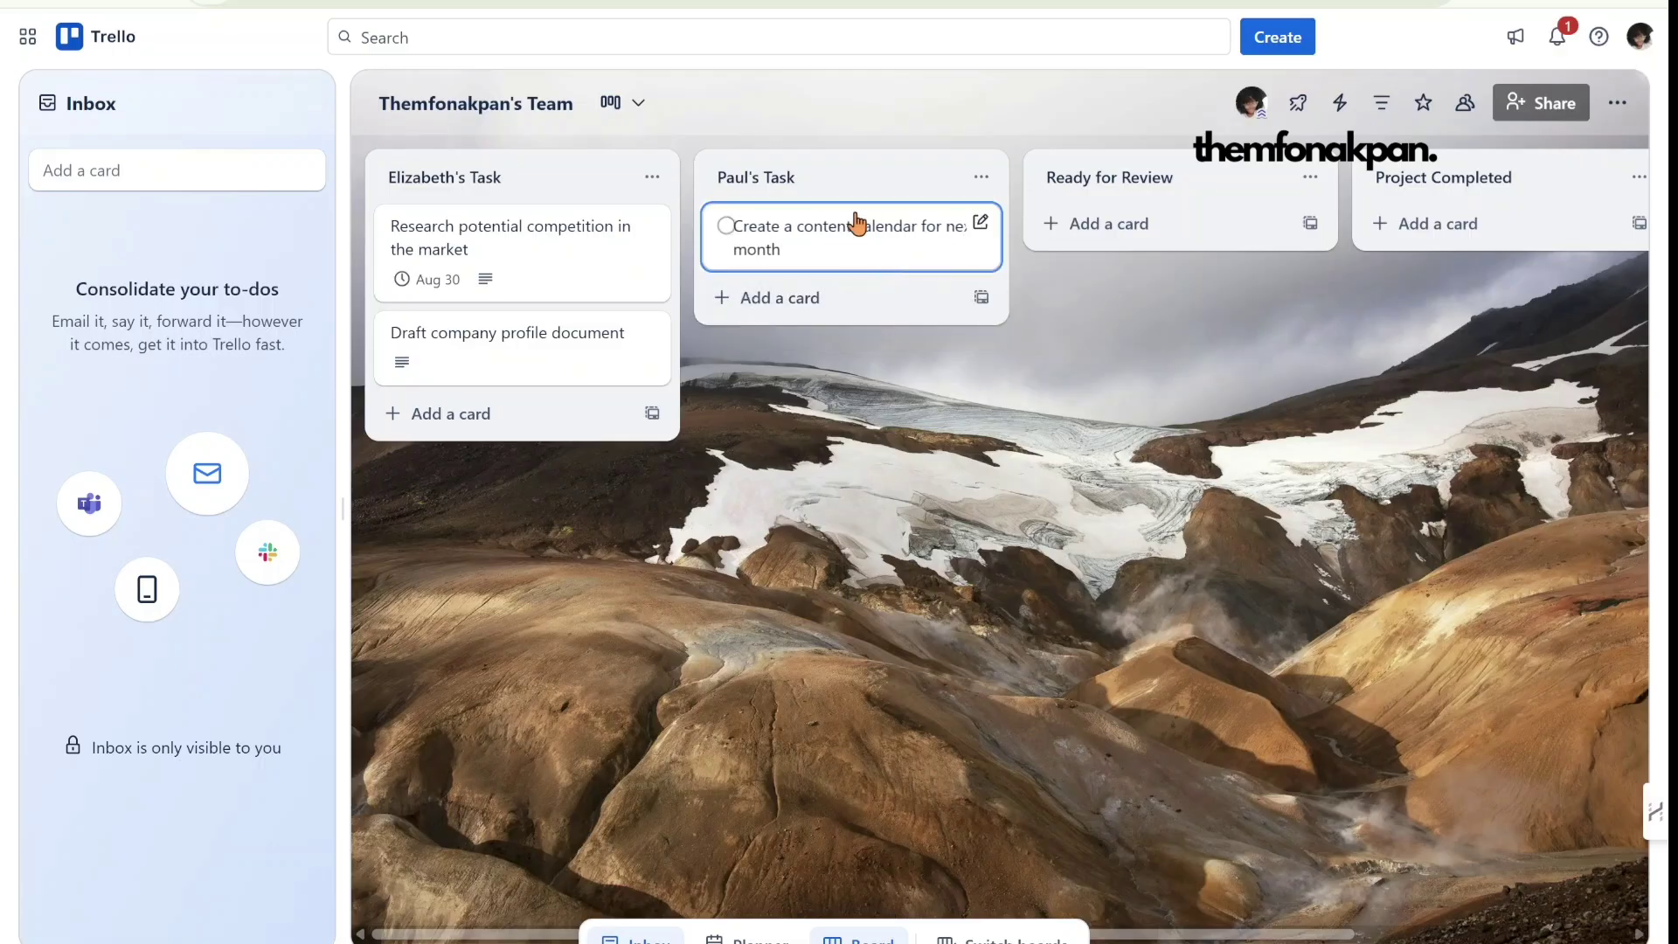
- Give the content calendar card the description "Plan 8 social media post with captions and image ideas in google sheet" and save it
left_click(870, 266)
left_click(446, 444)
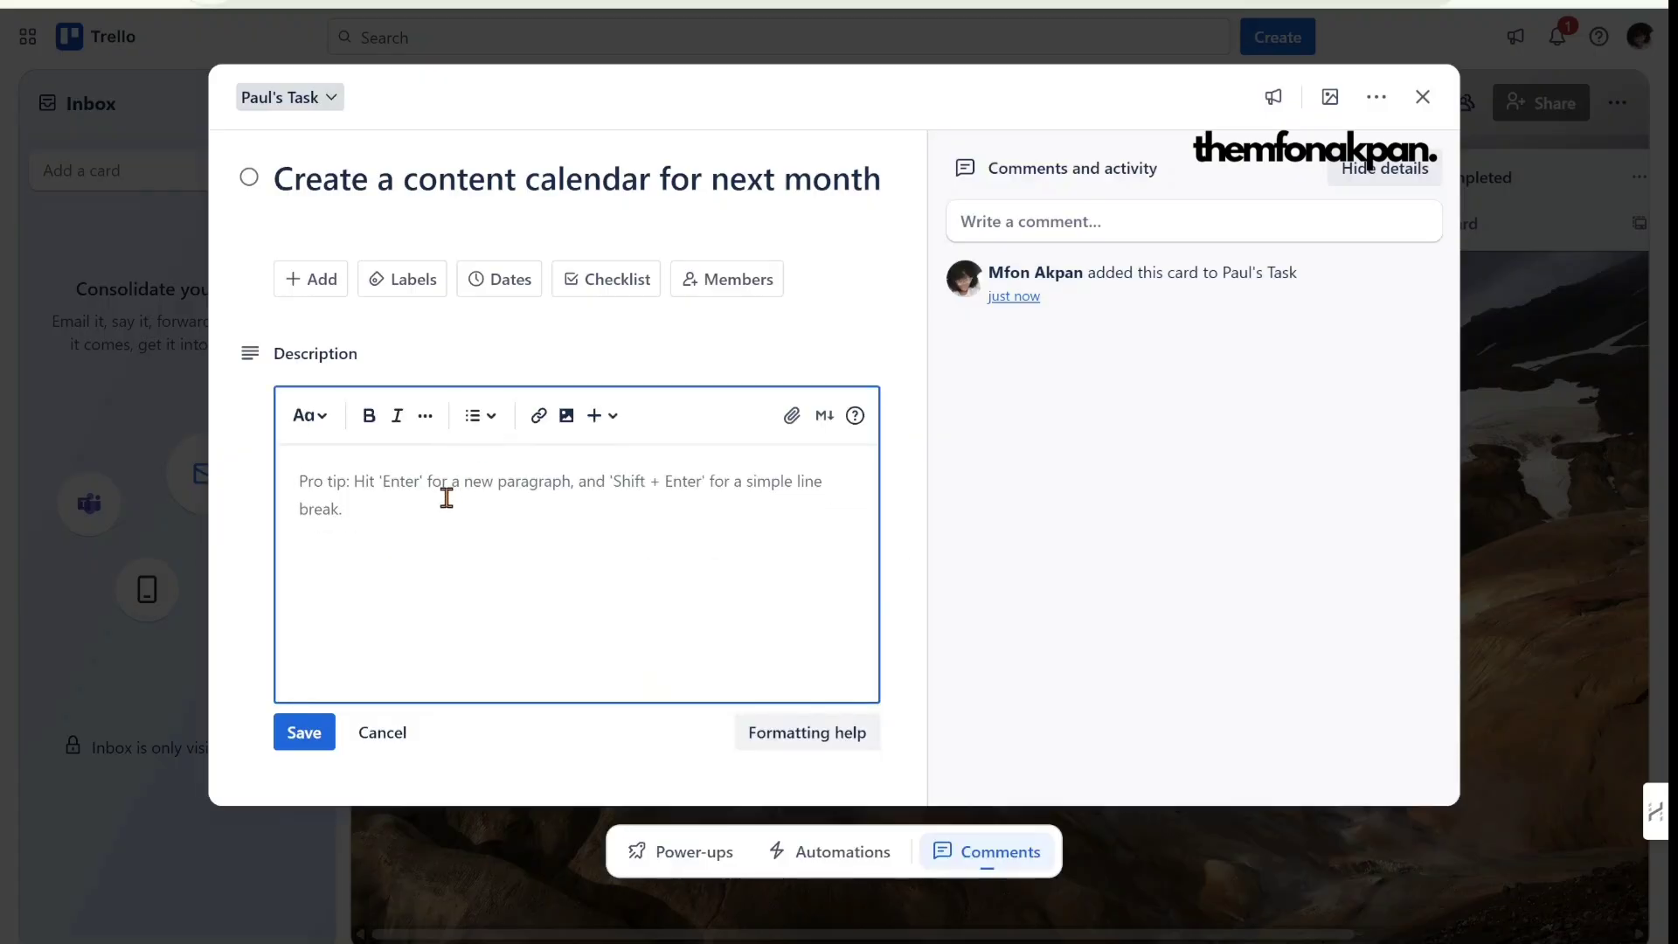
type("Plan")
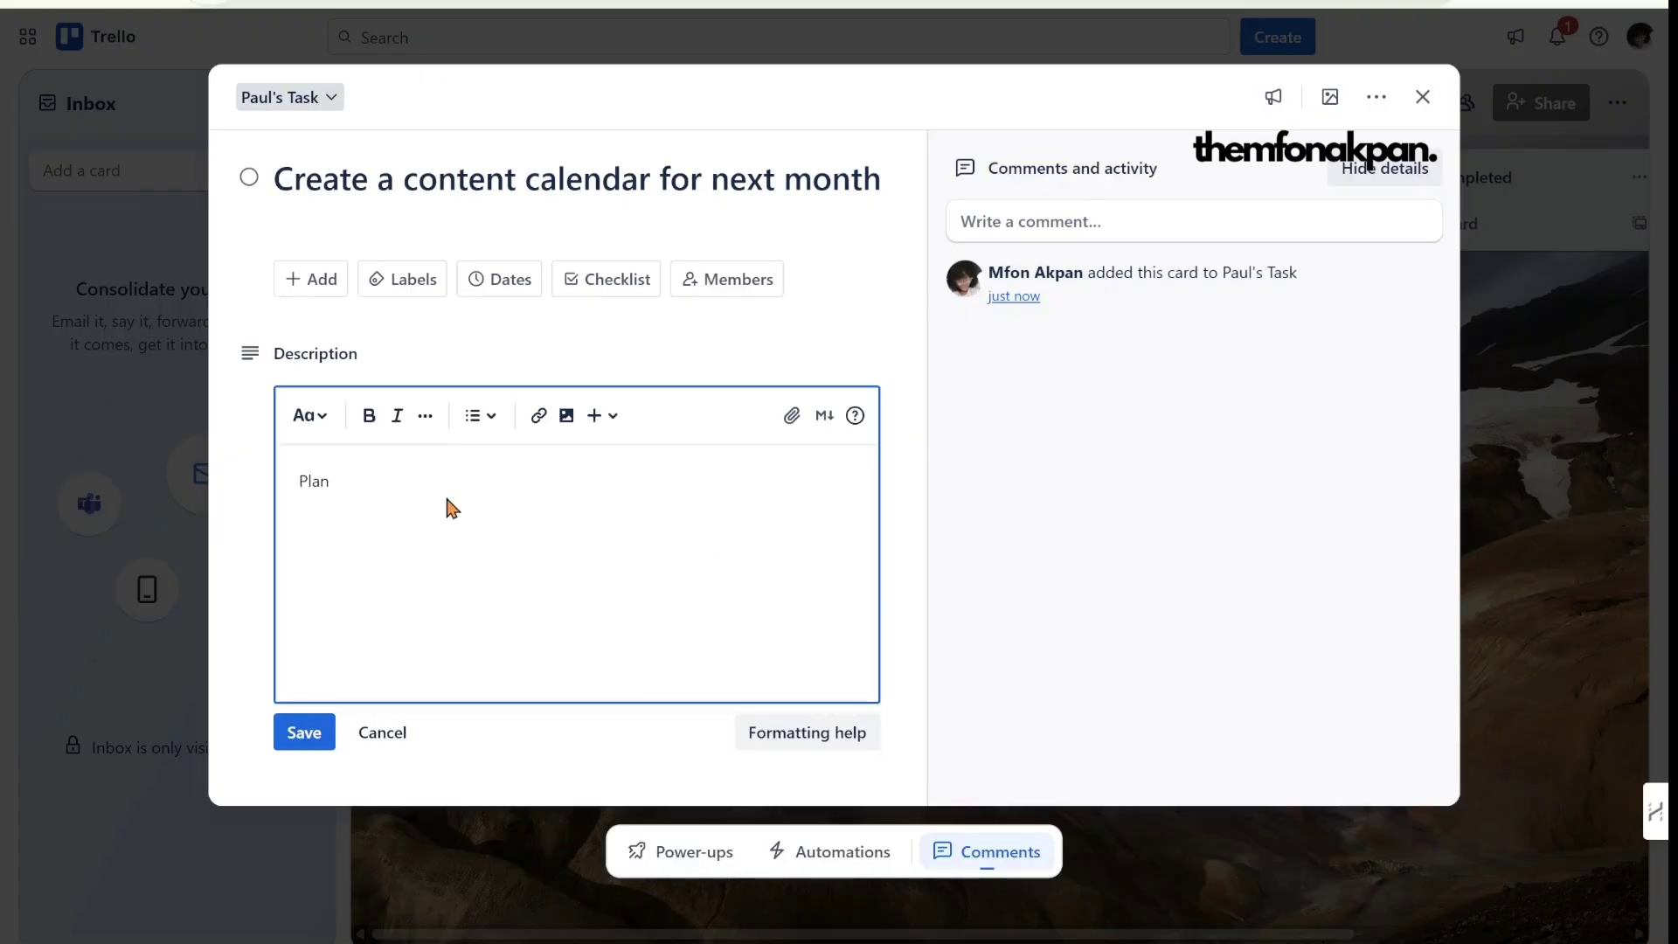
type(" 8 socila meia post with captions")
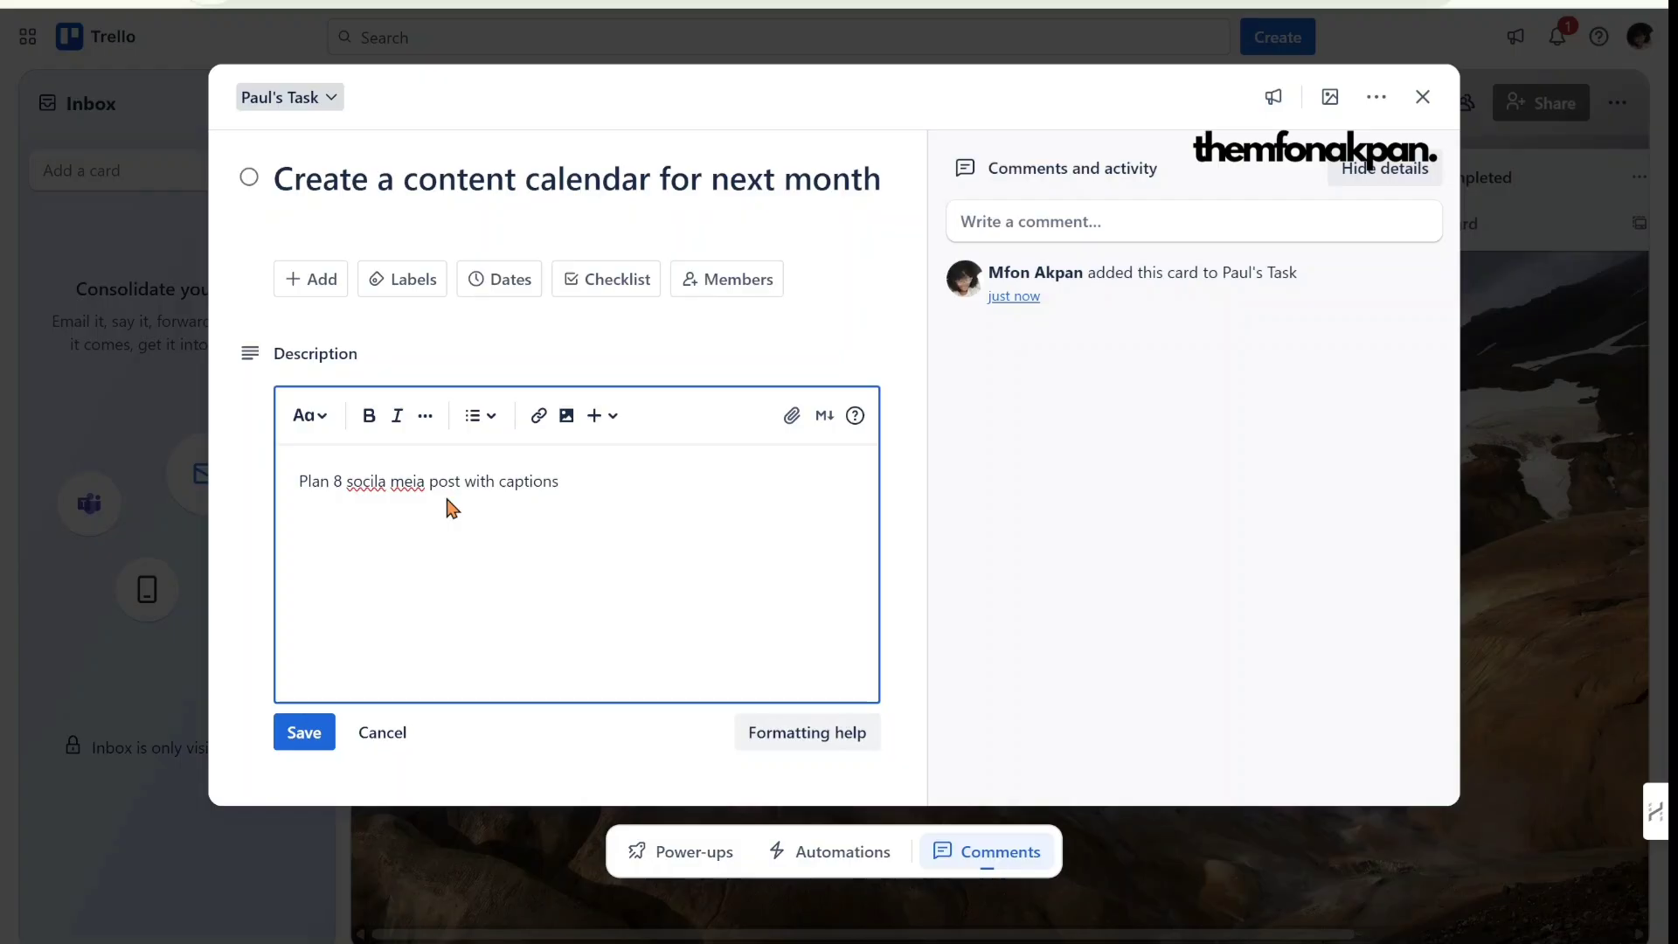
type(" and image ideas in google sheet")
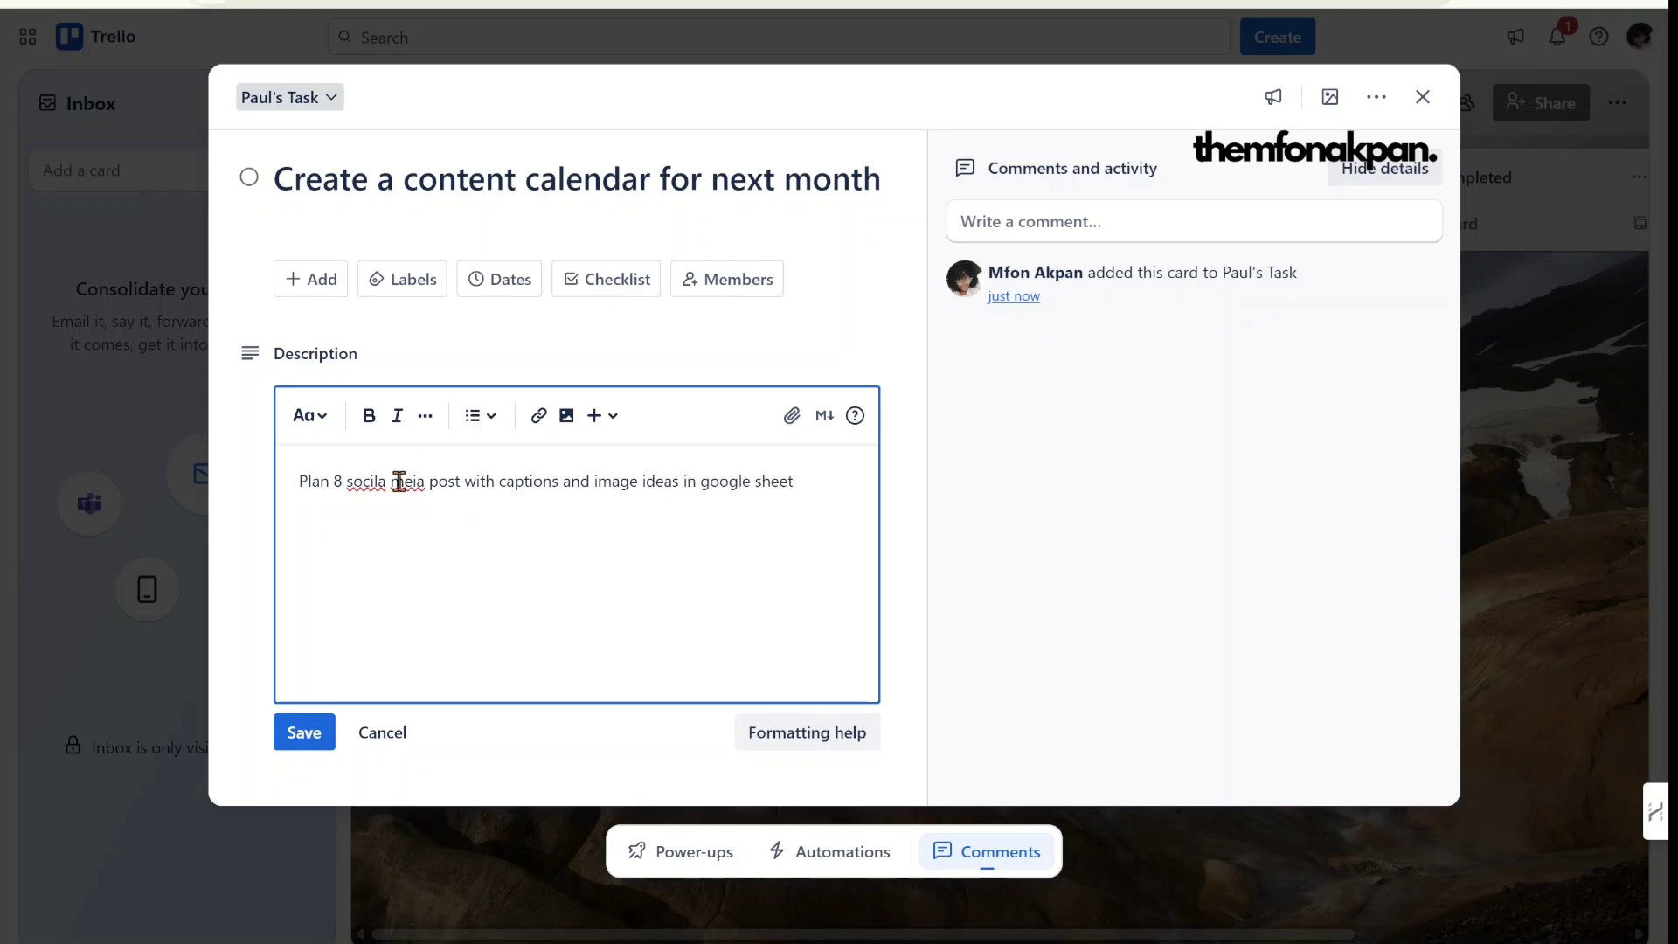
double_click(365, 482)
type("social")
double_click(408, 482)
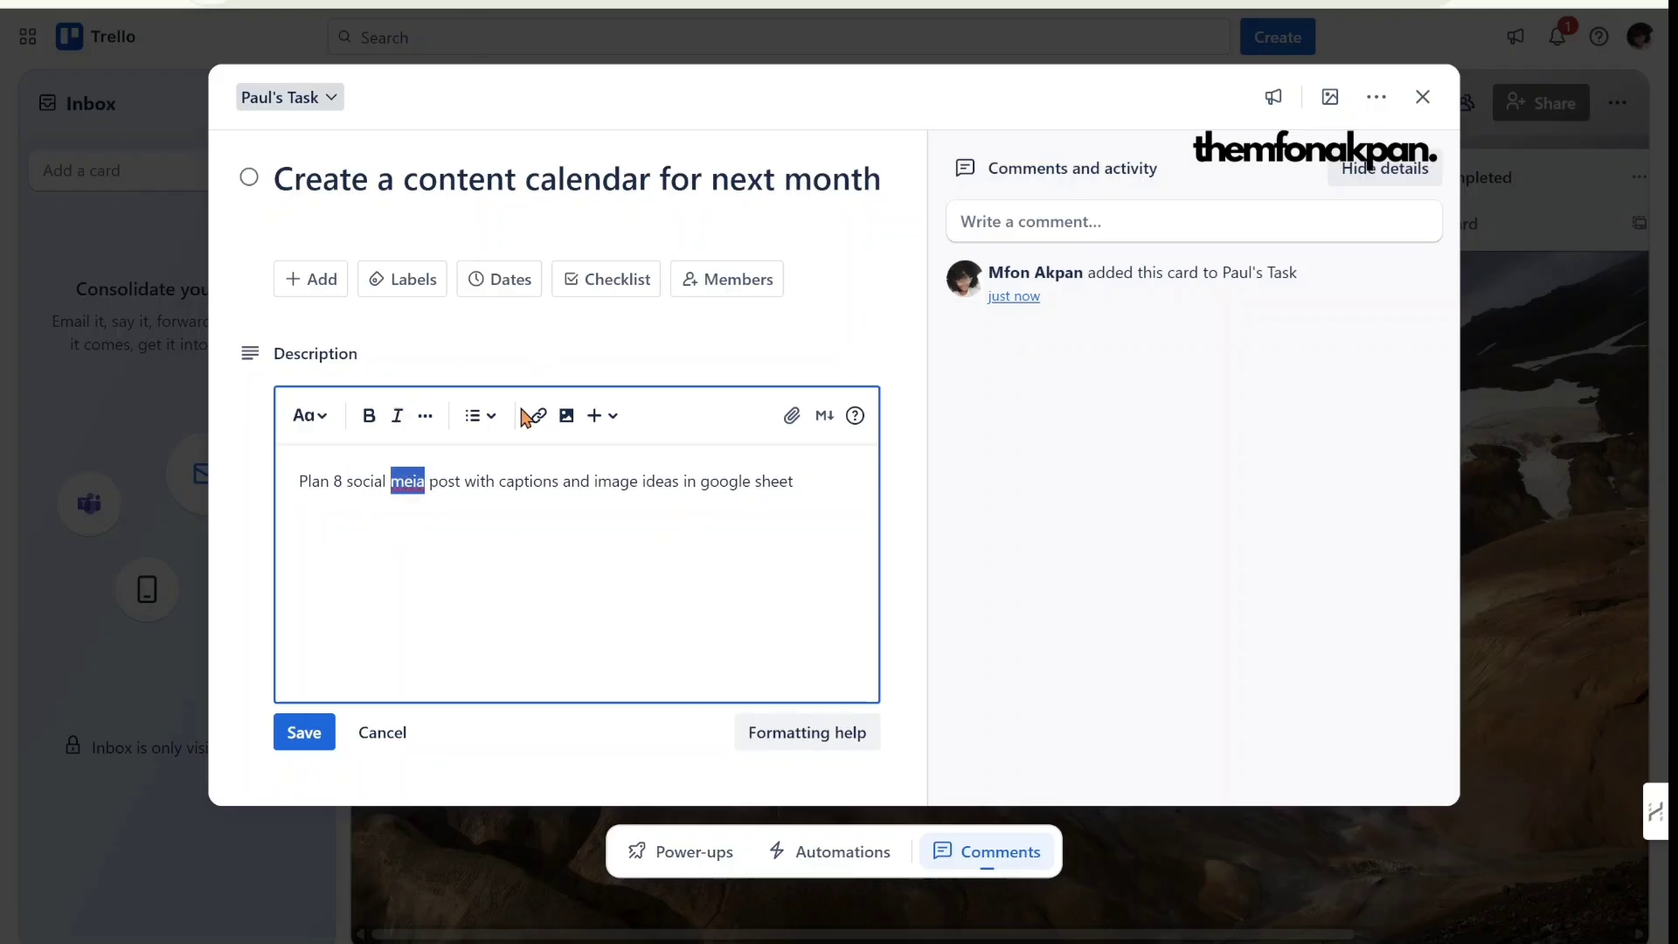
key("BackSpace")
type("me")
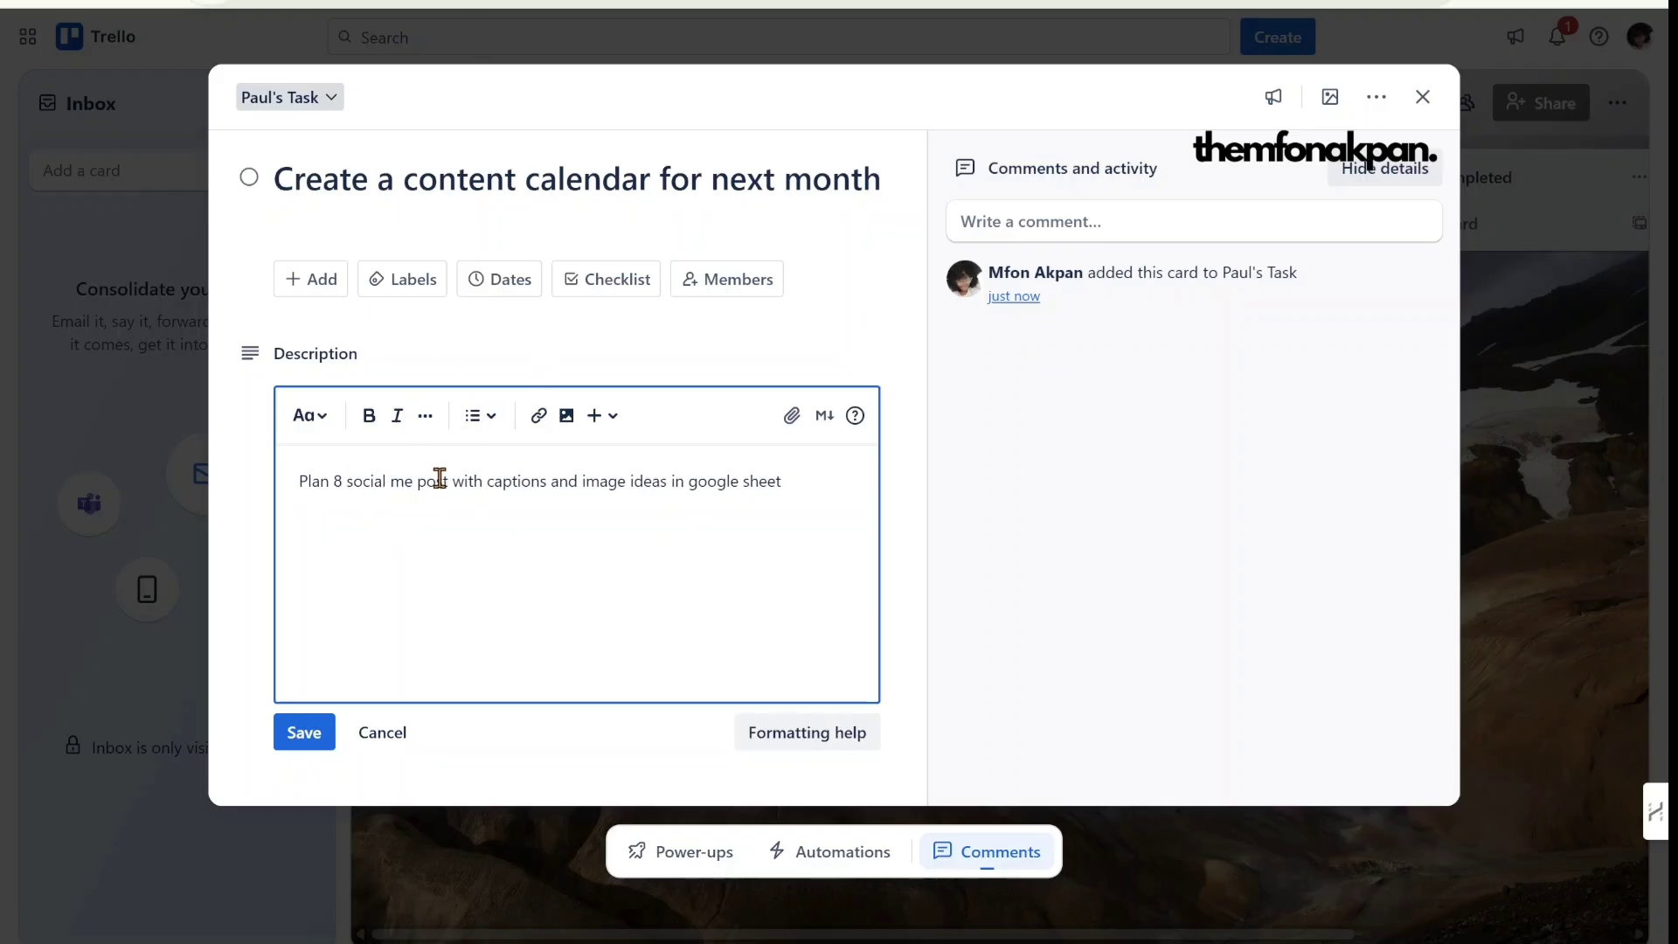
type("dia")
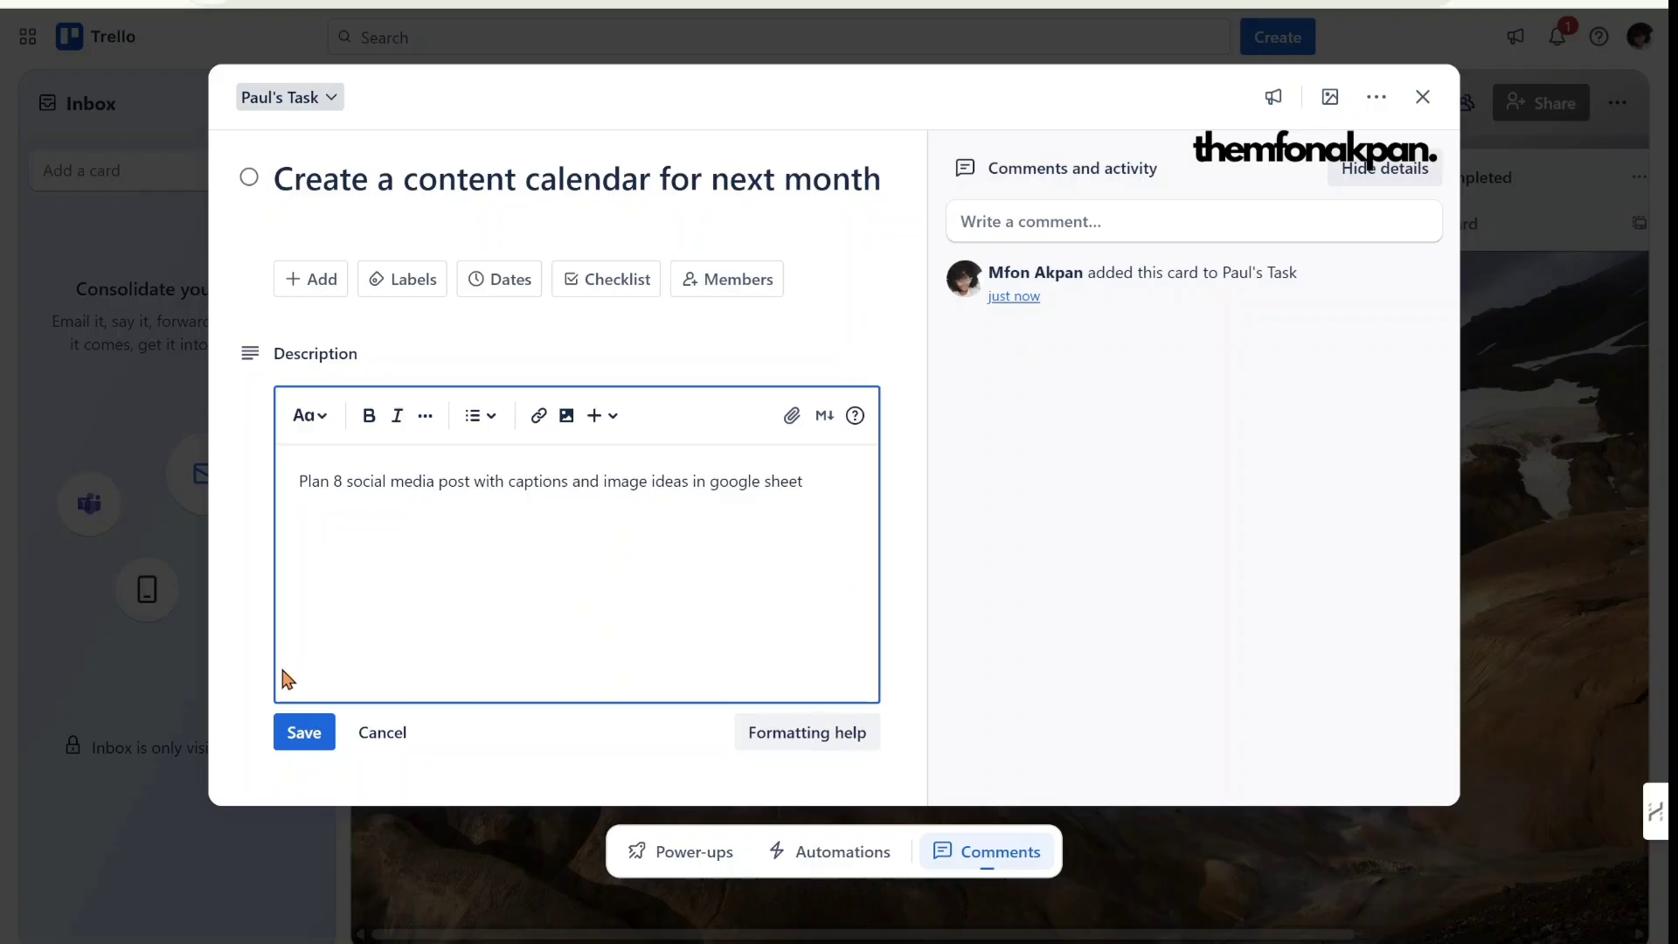
left_click(315, 735)
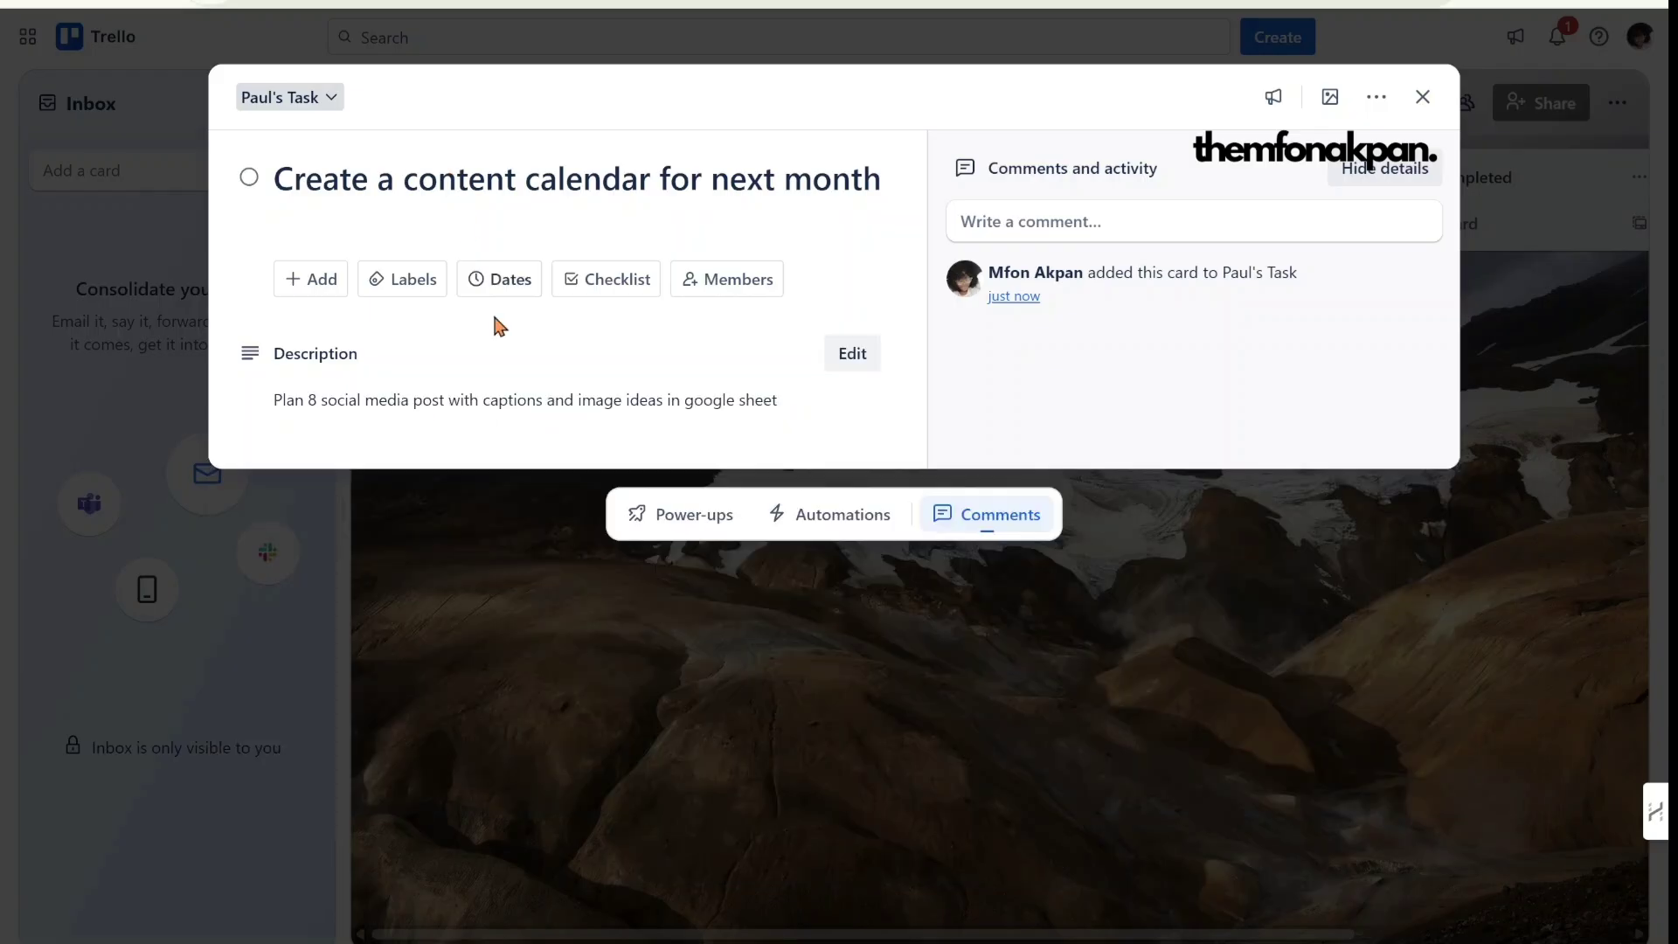
- Set the content calendar card's due date to 8/31/2025 at 12:02 PM with a due date reminder
left_click(499, 282)
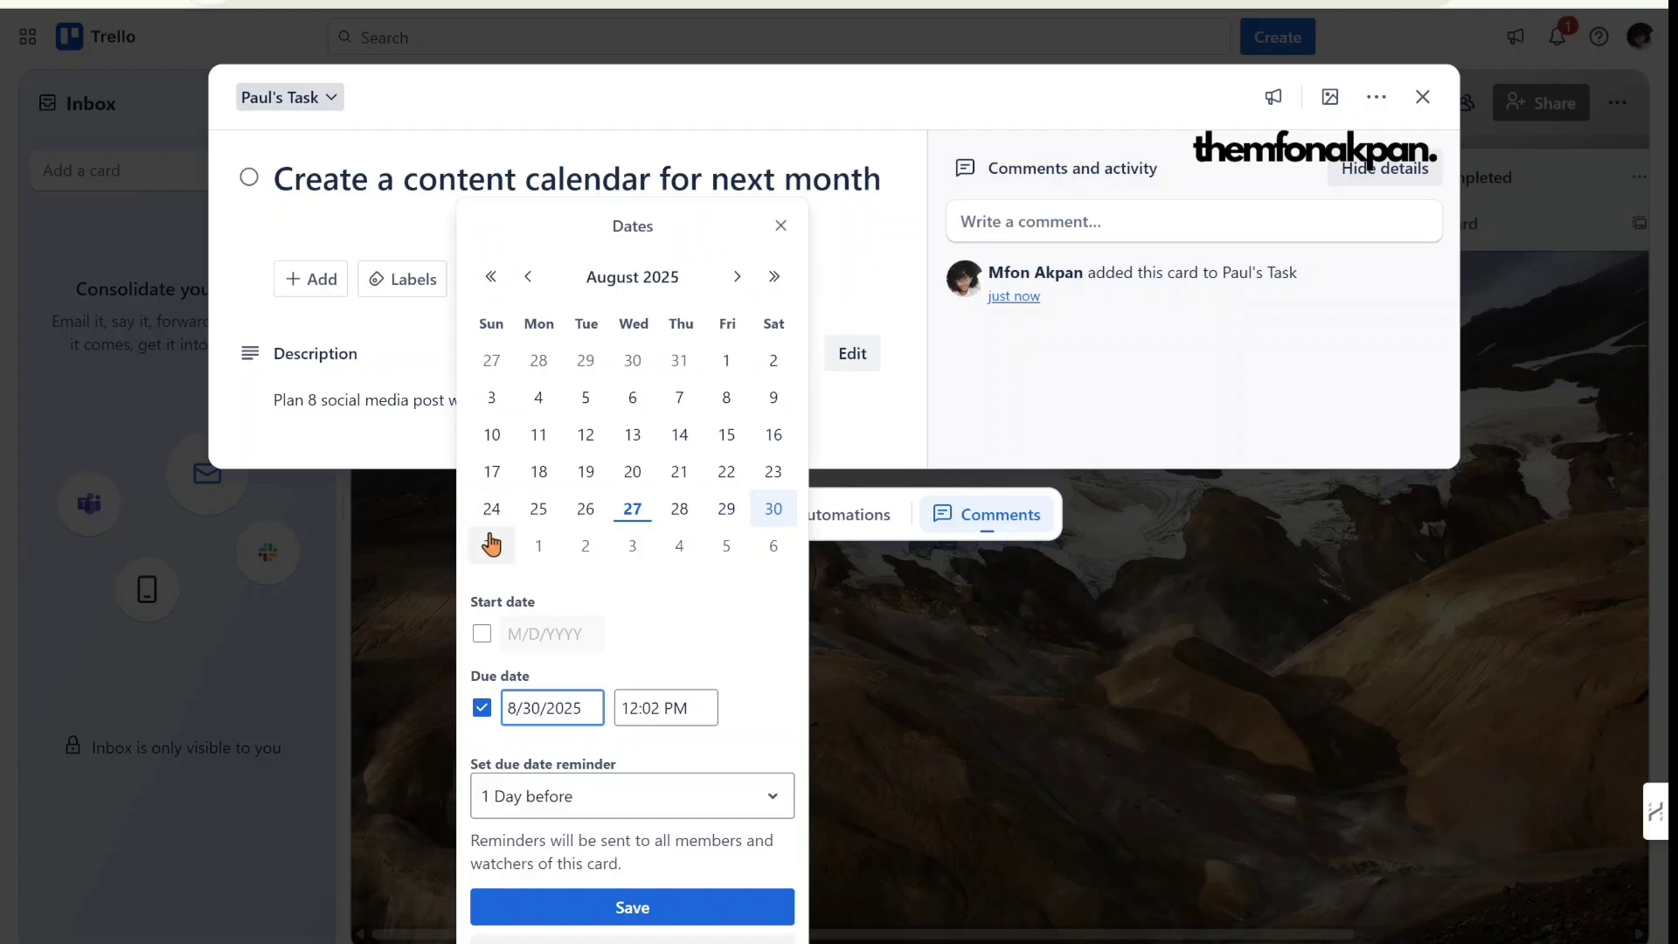
left_click(492, 544)
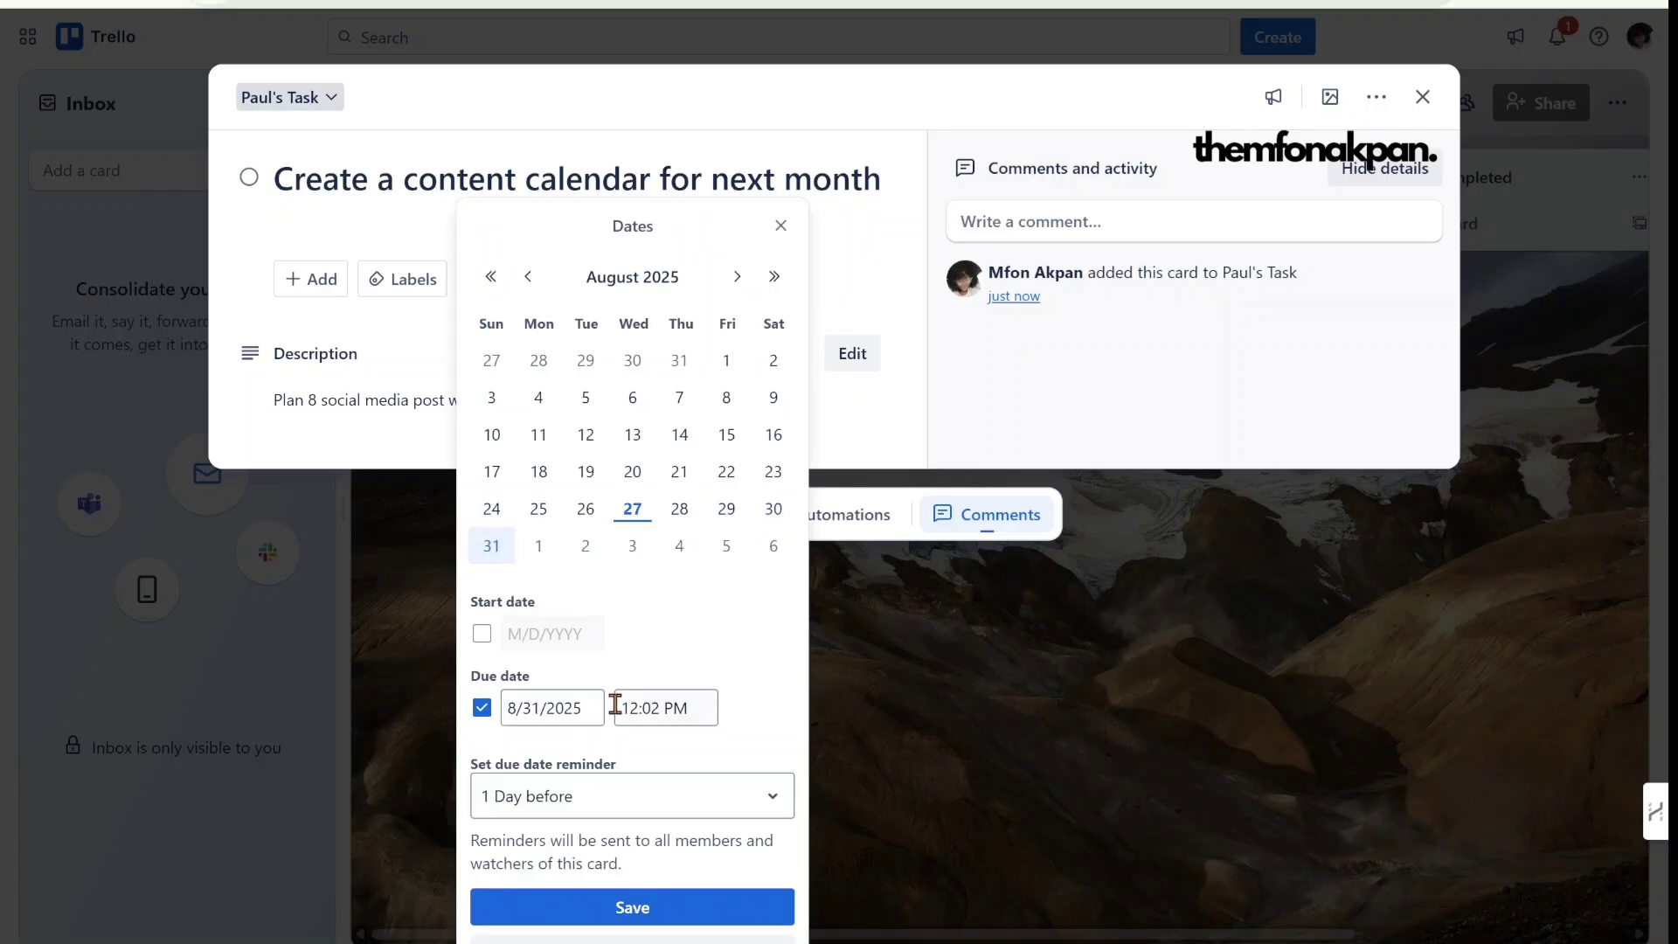
left_click(696, 806)
scroll(612, 918, "down", 3)
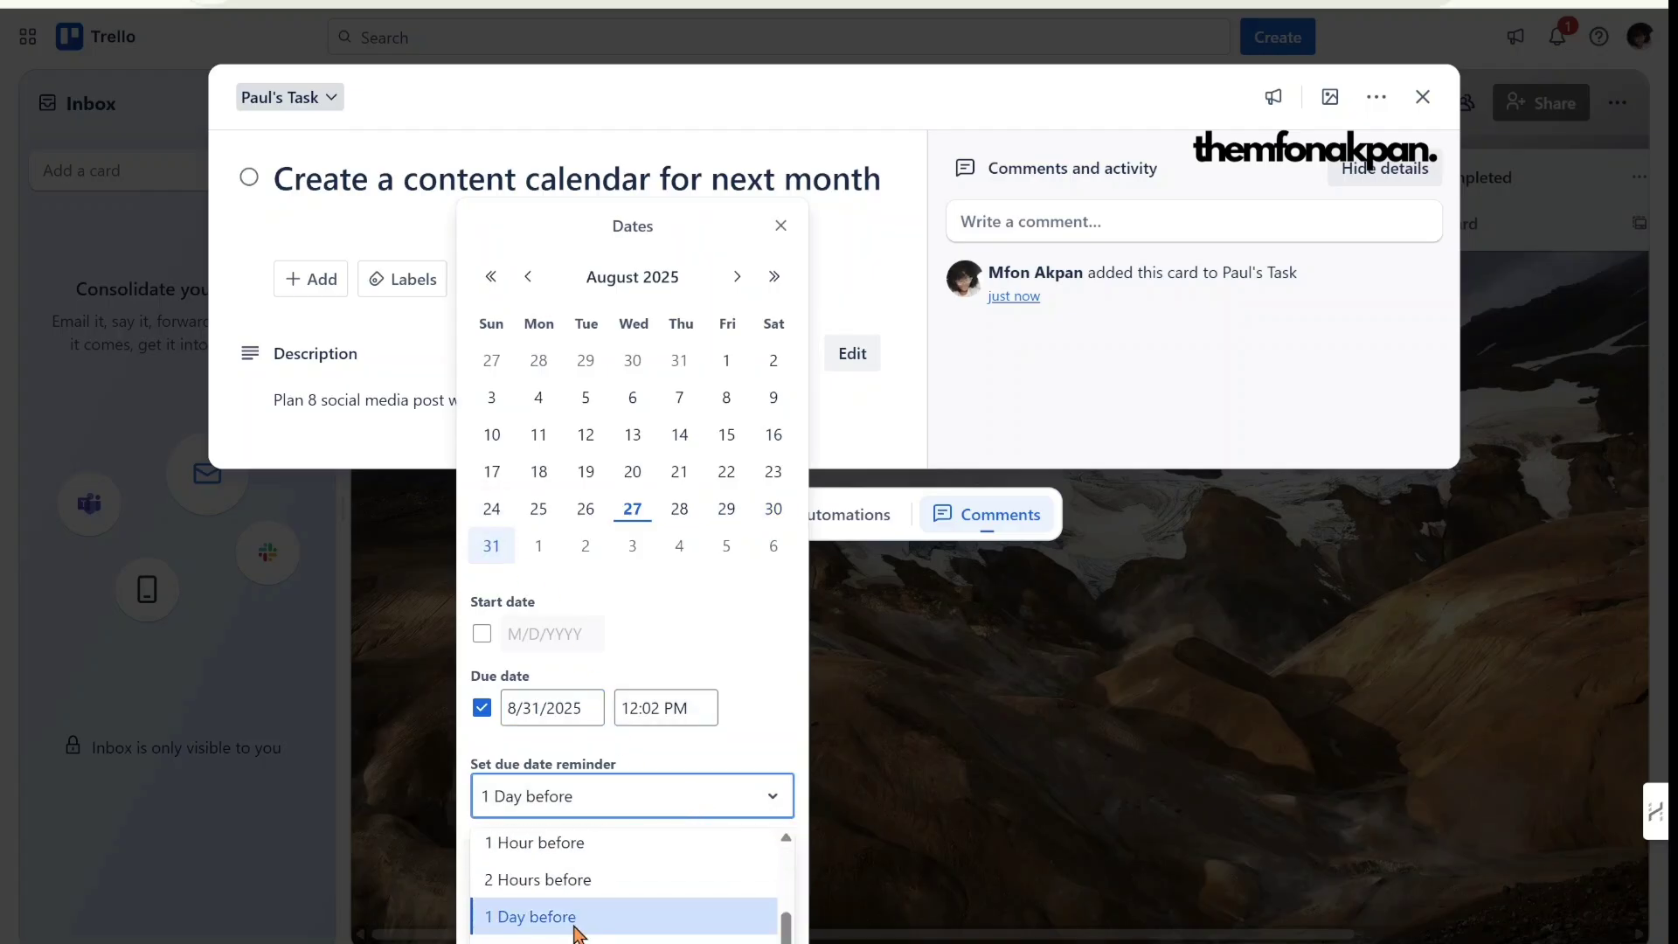
left_click(568, 941)
left_click(630, 910)
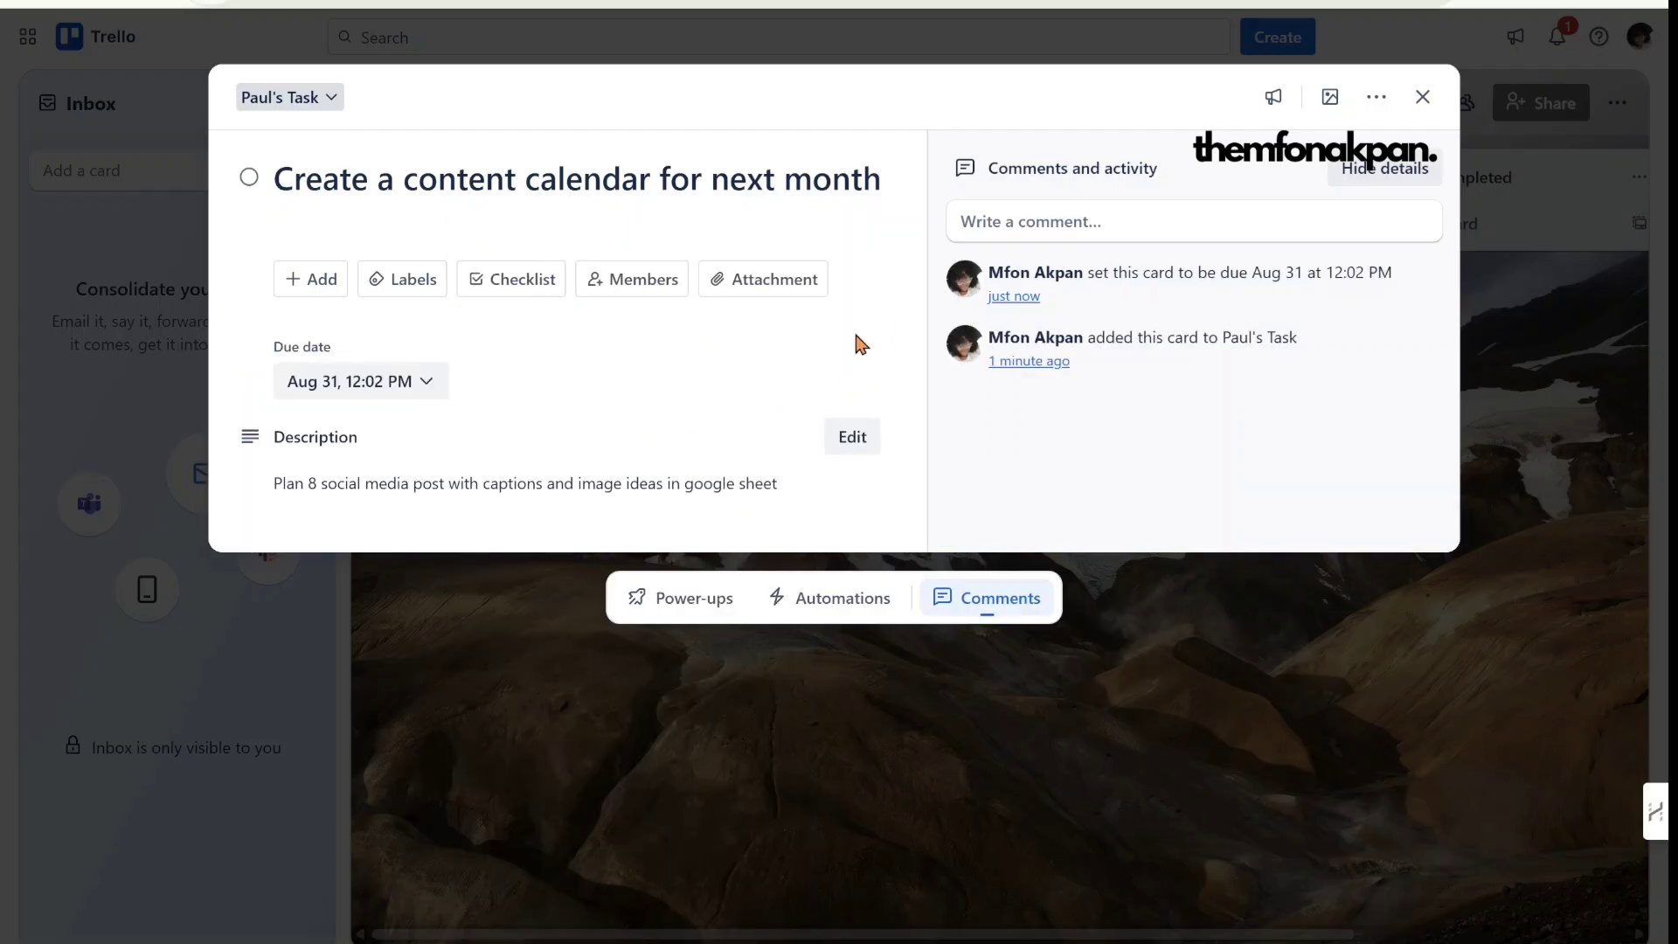
- Create a dark red label titled "High" for the content calendar card
left_click(398, 282)
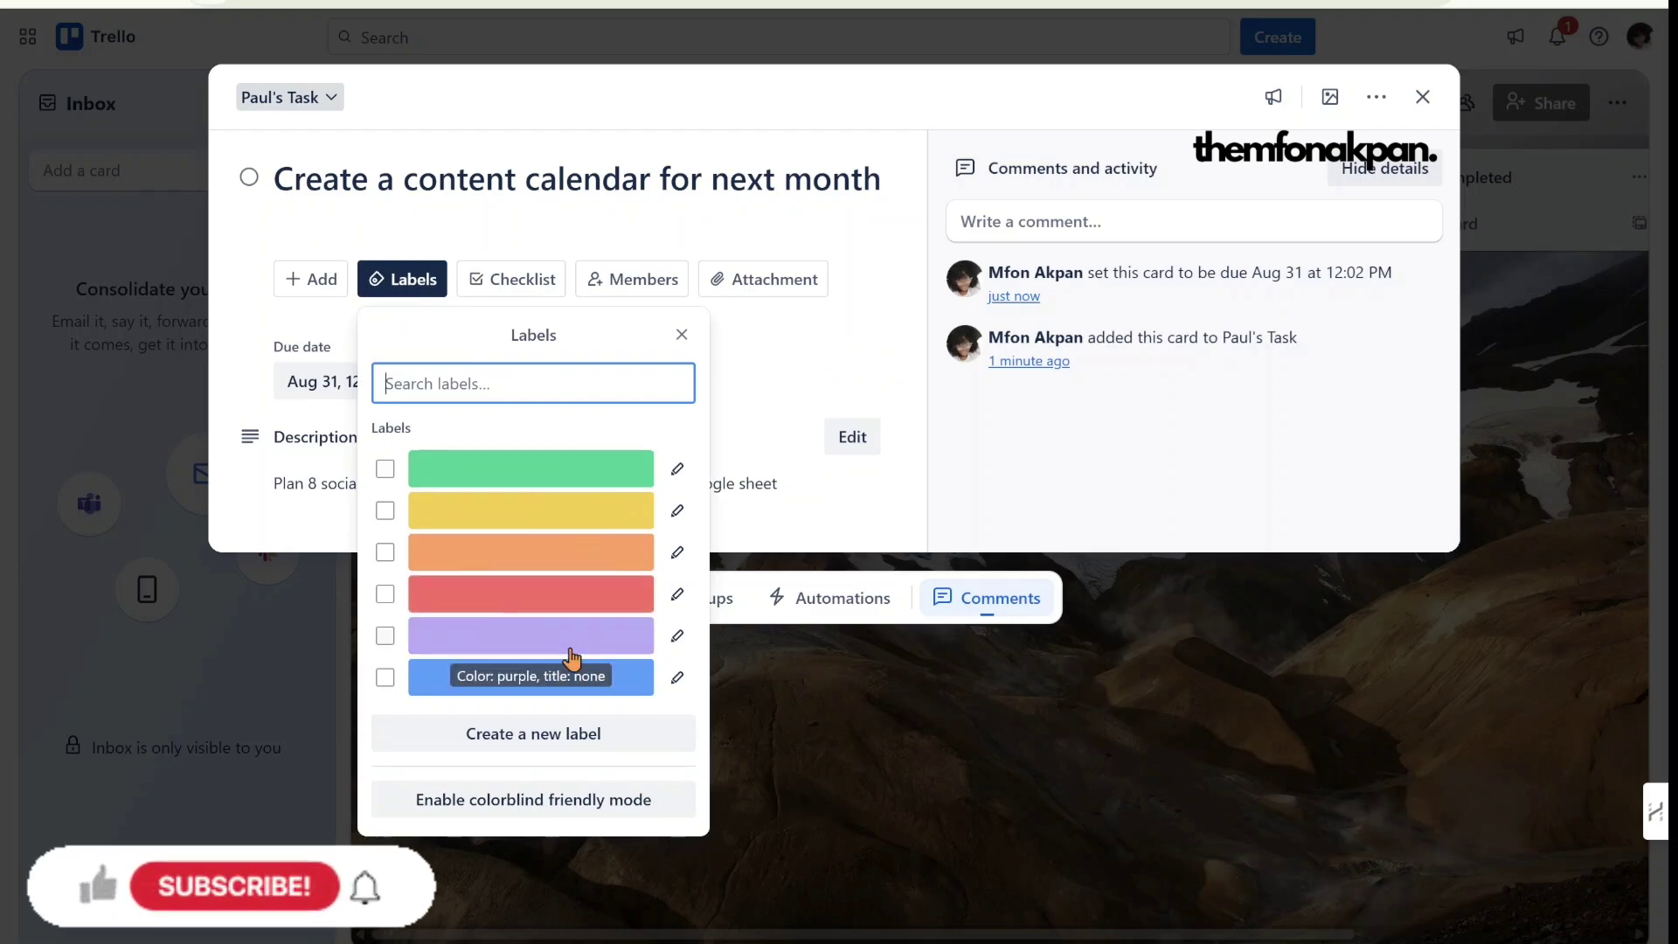
left_click(564, 737)
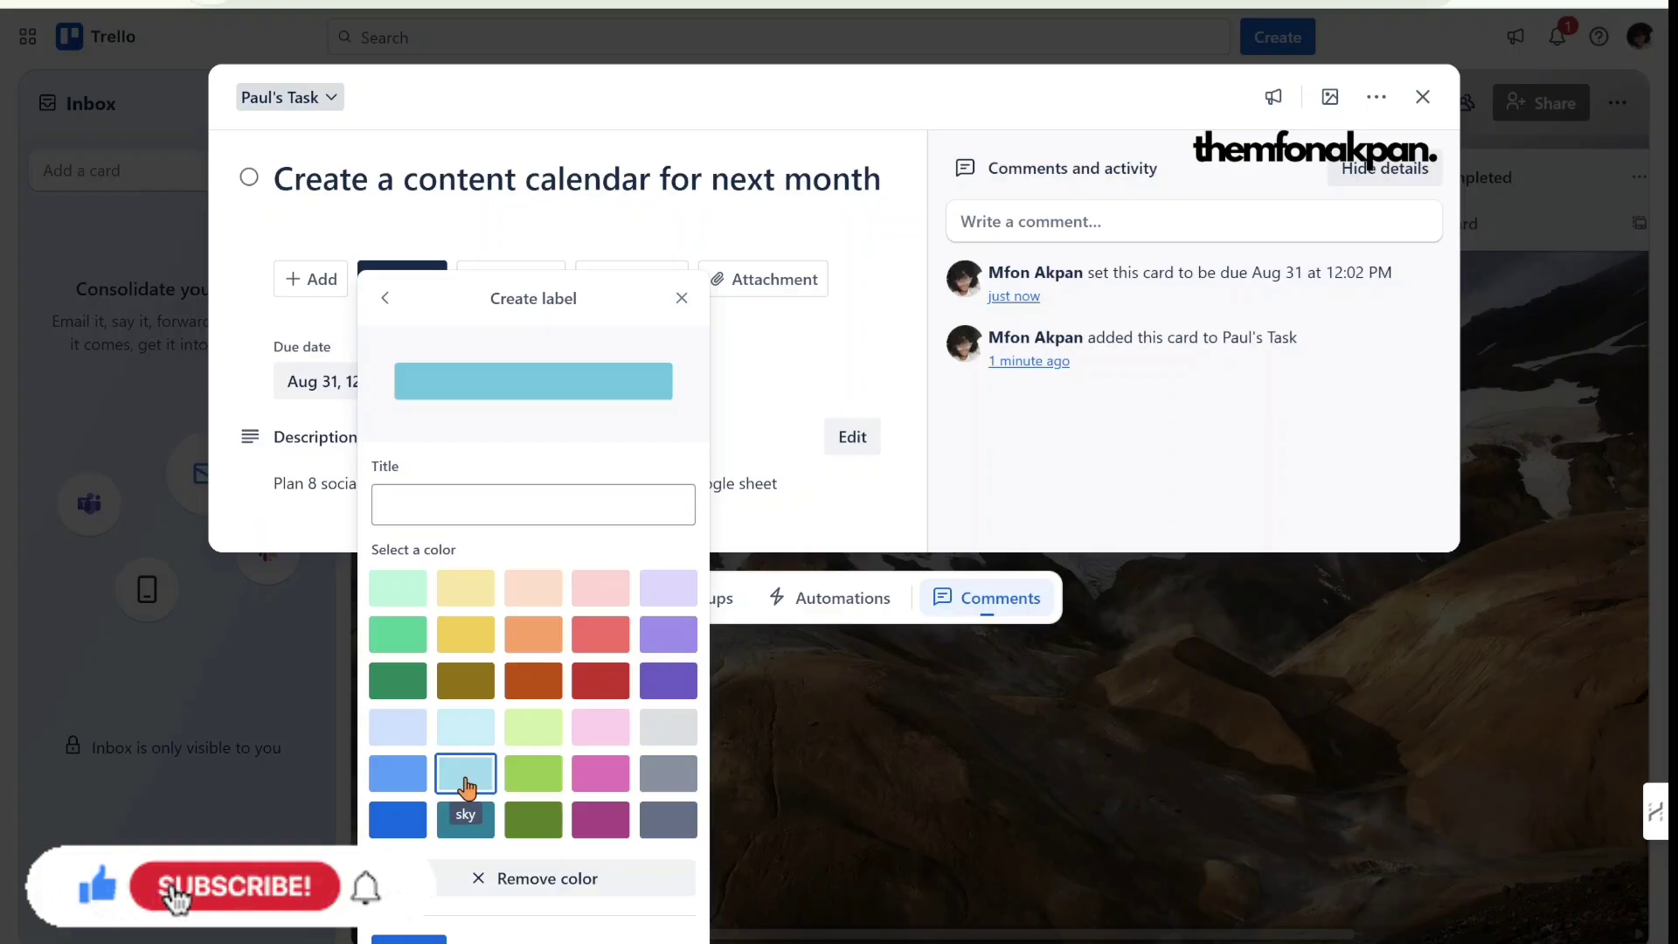
left_click(599, 681)
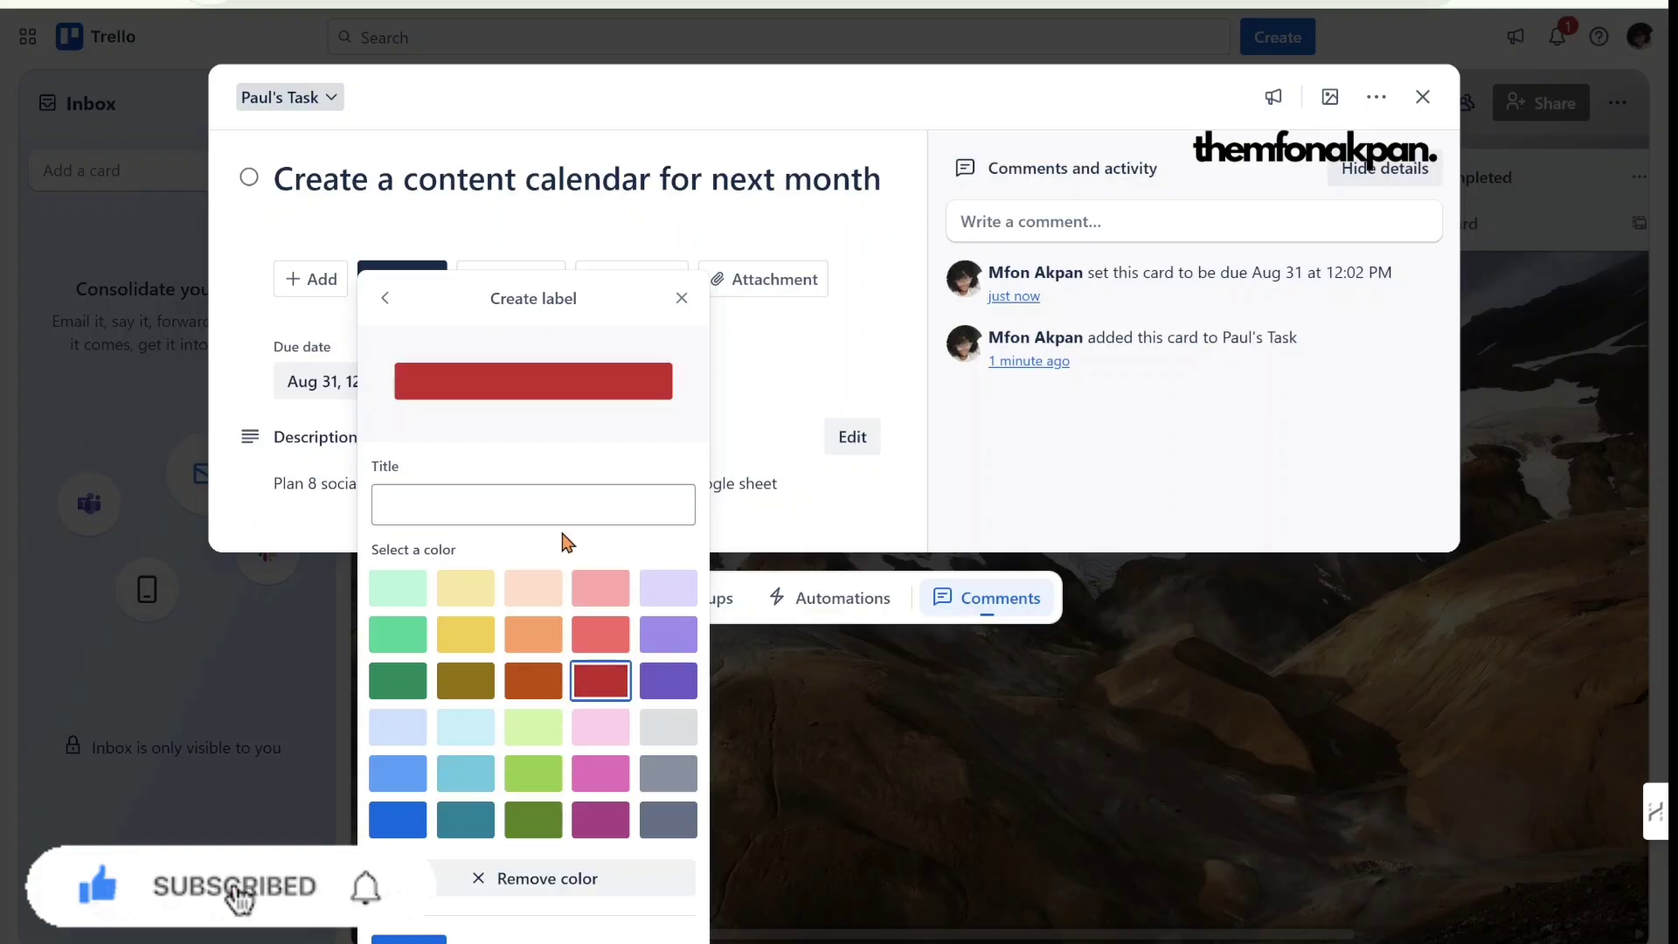
left_click(504, 517)
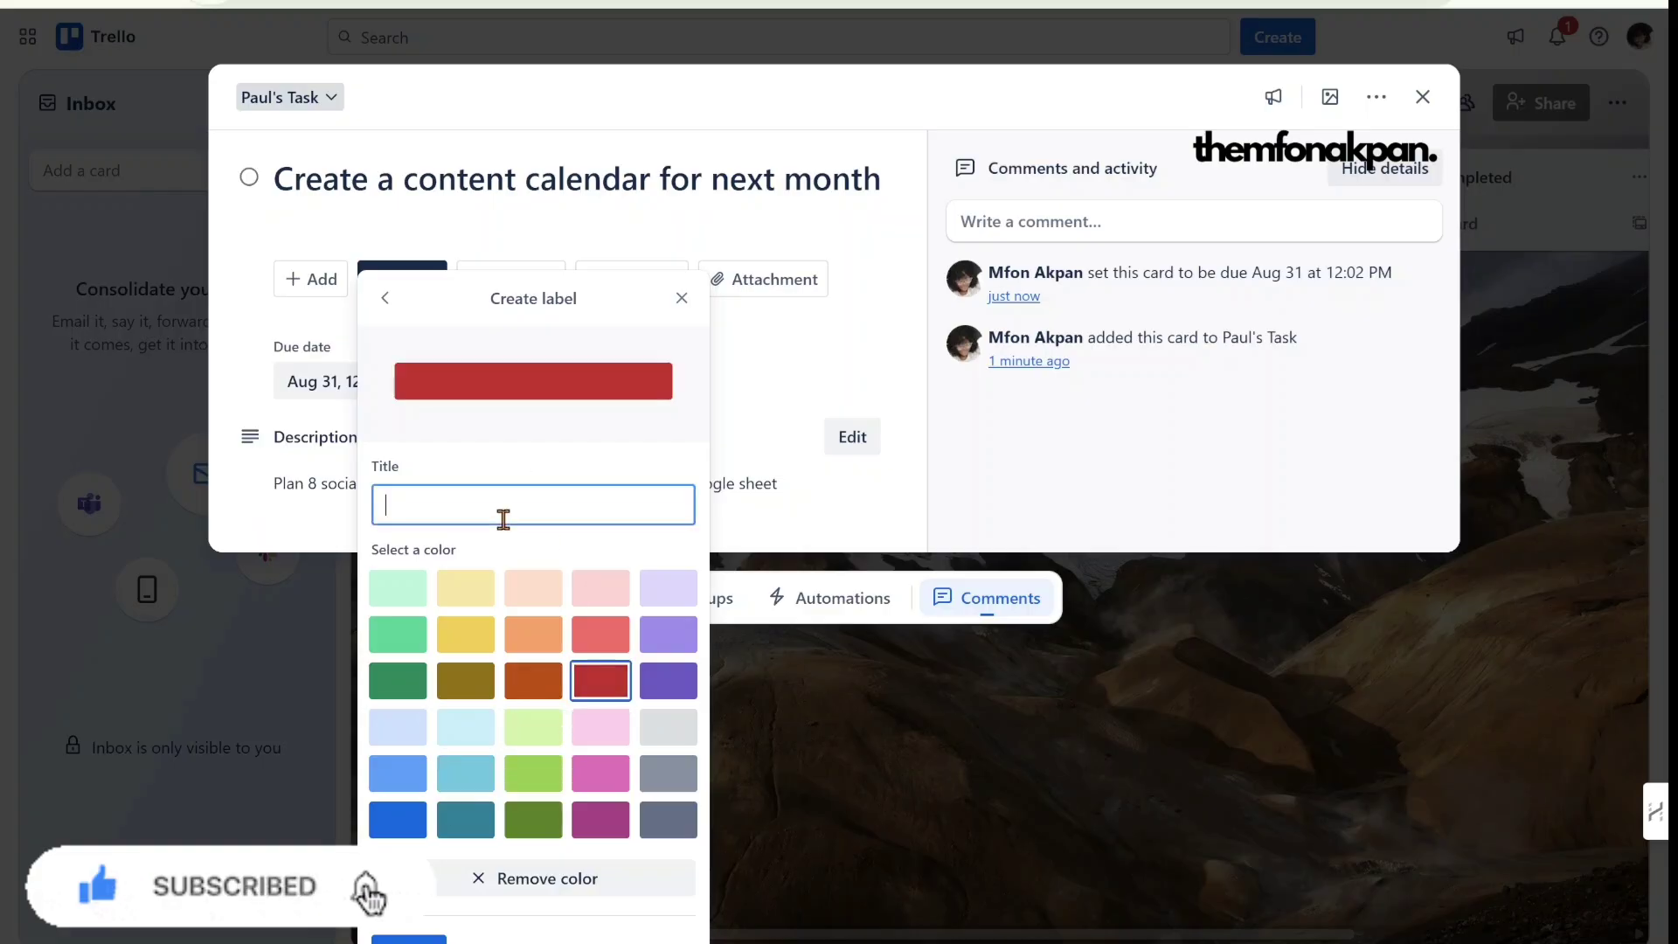
type("High")
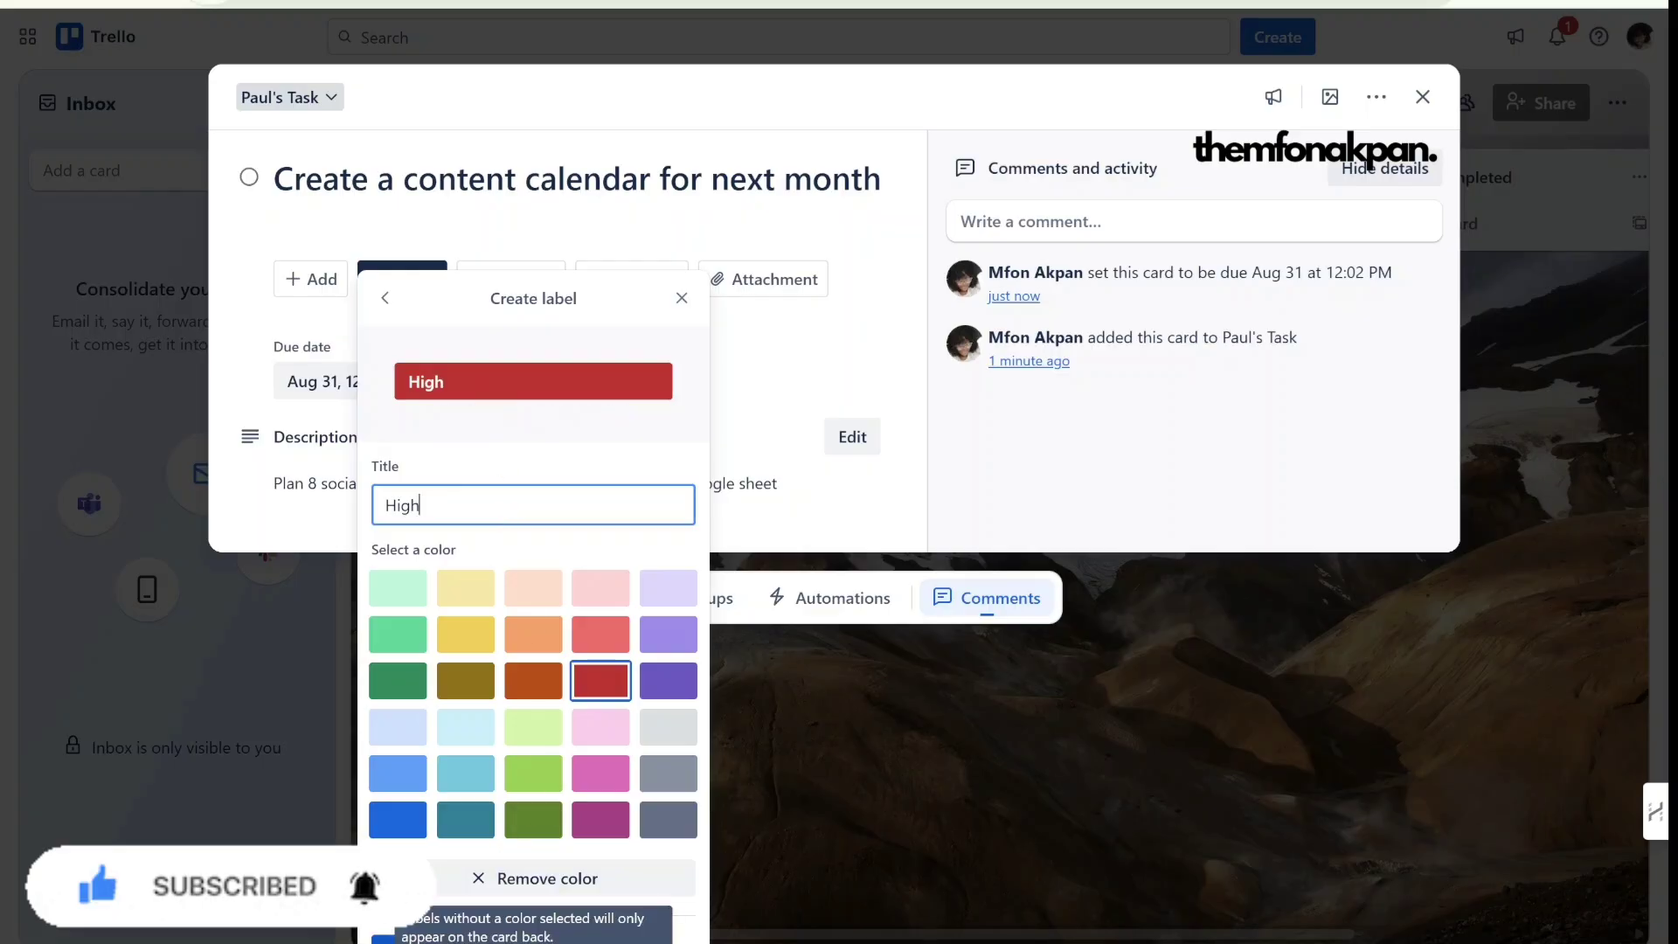
key("Return")
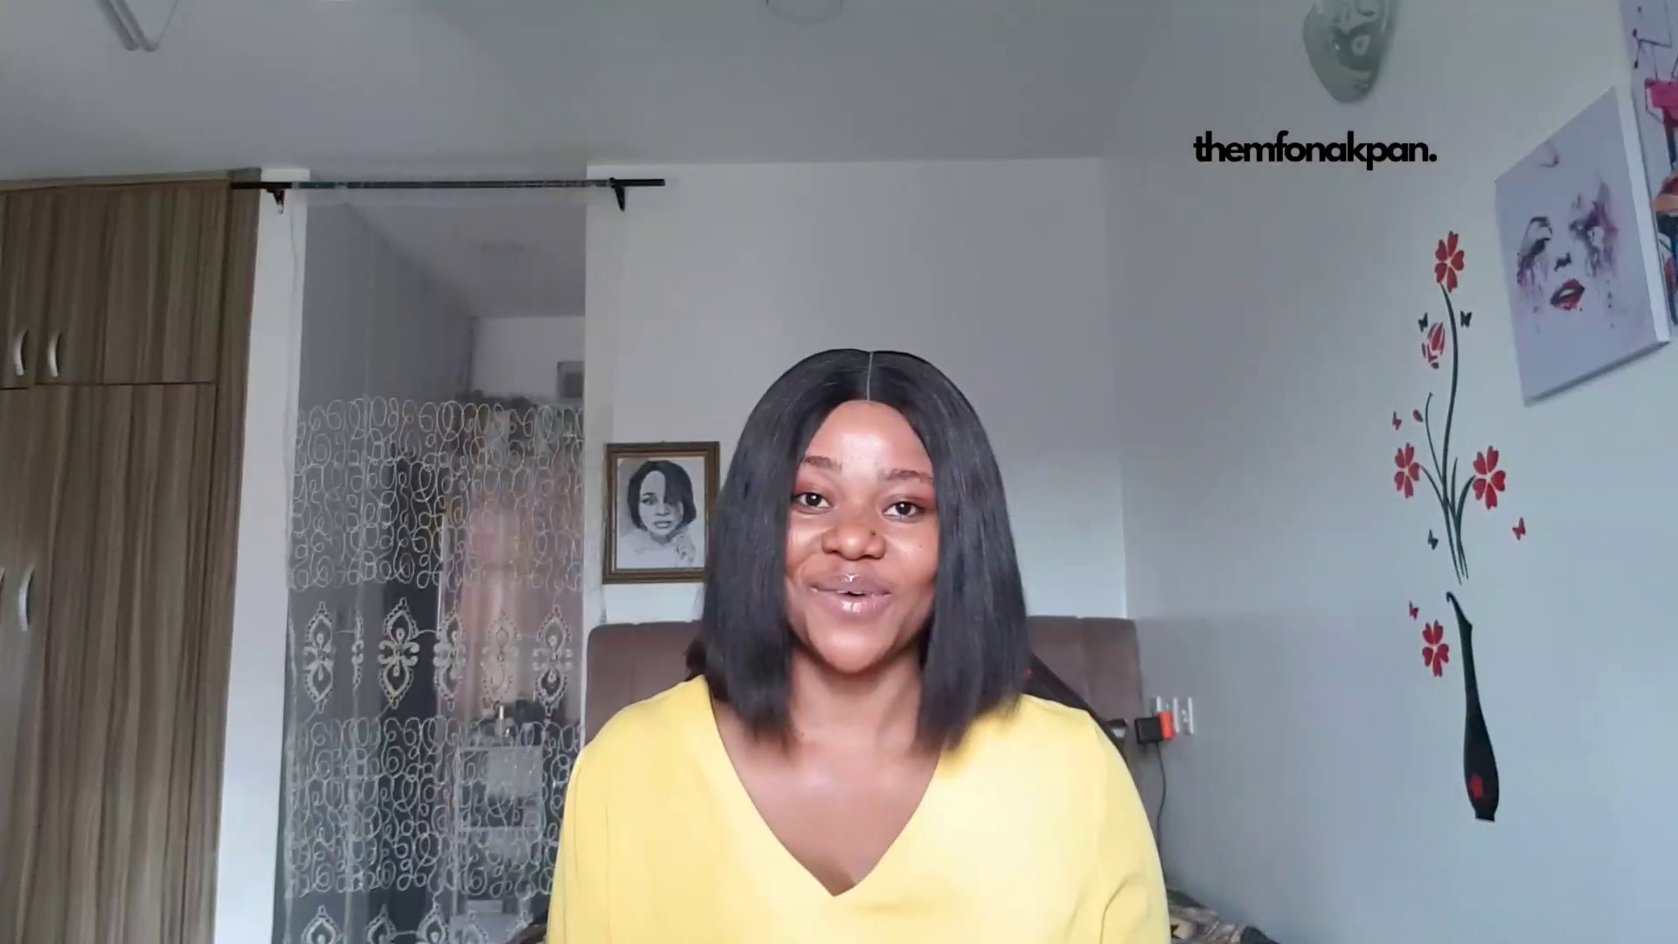